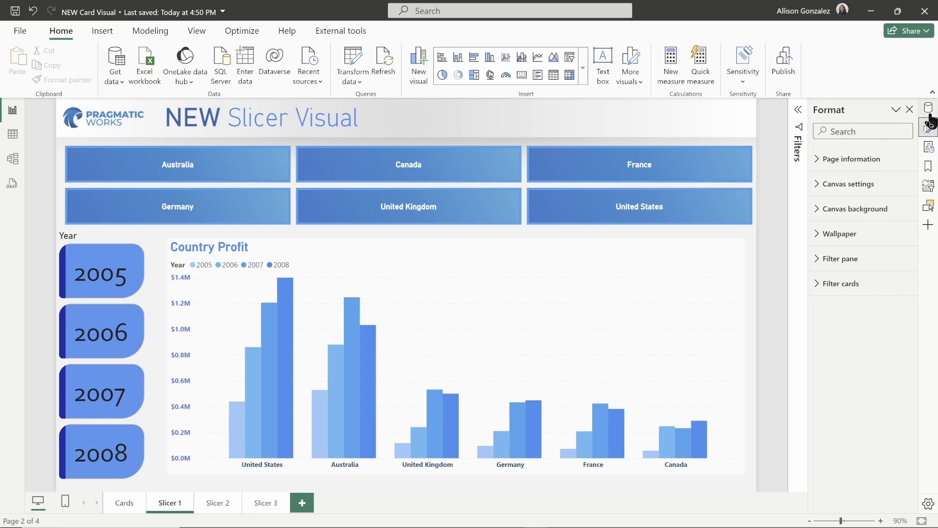
Cycle through the Performance analyzer, Bookmarks, Sync slicers, Selection and Format panes, then open the Cards page
left_click(929, 146)
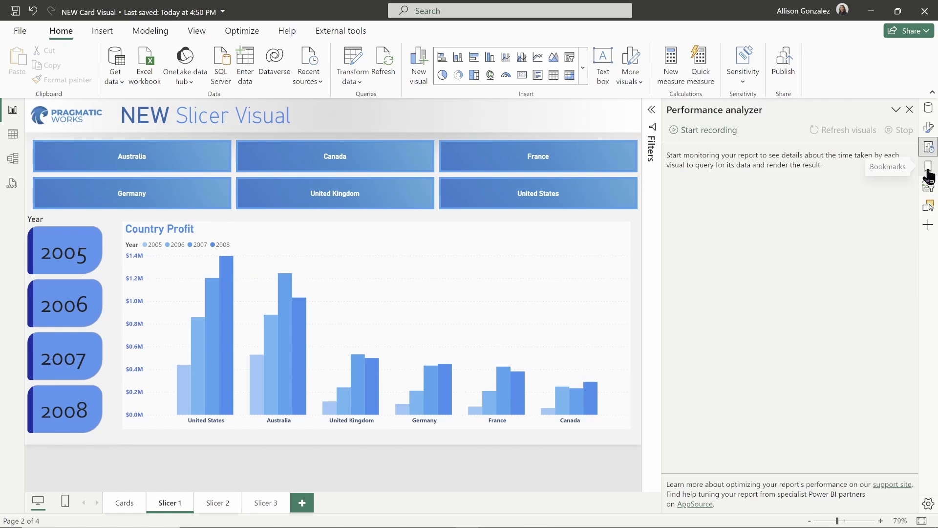
left_click(928, 170)
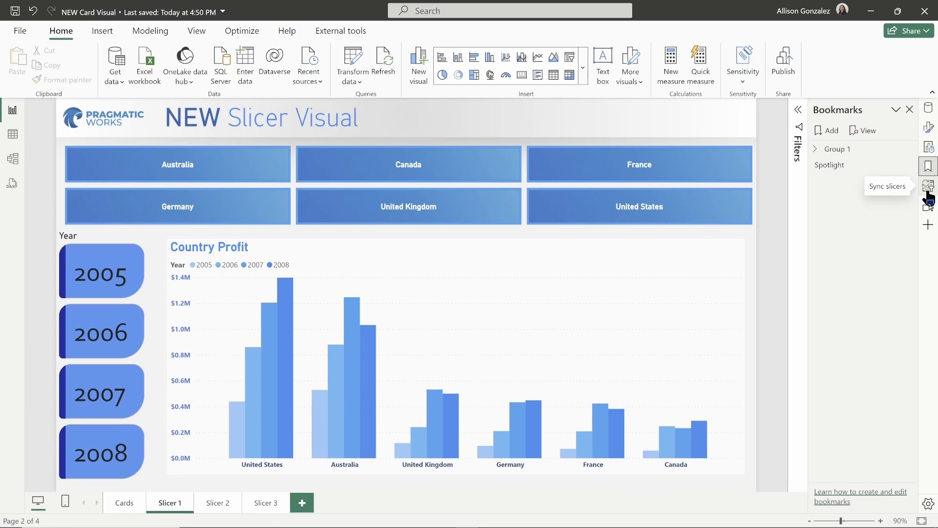
left_click(928, 194)
left_click(928, 207)
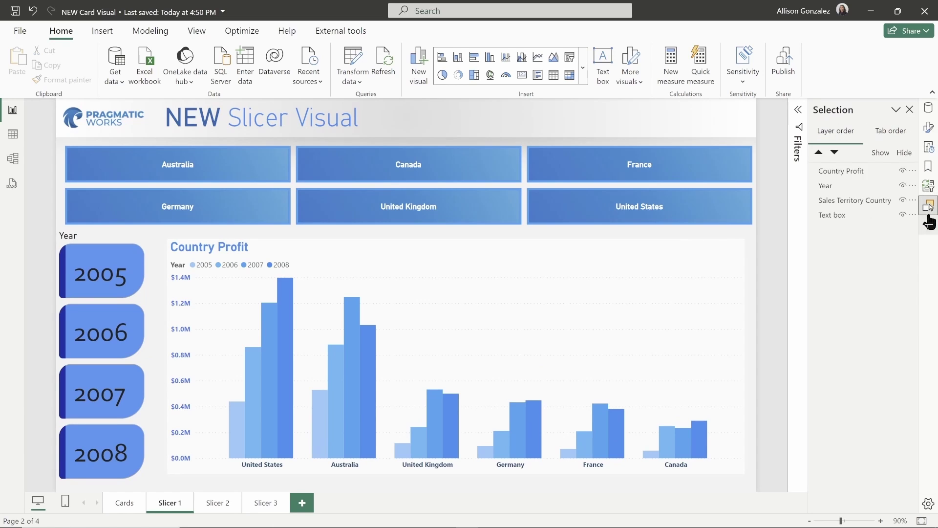
left_click(928, 128)
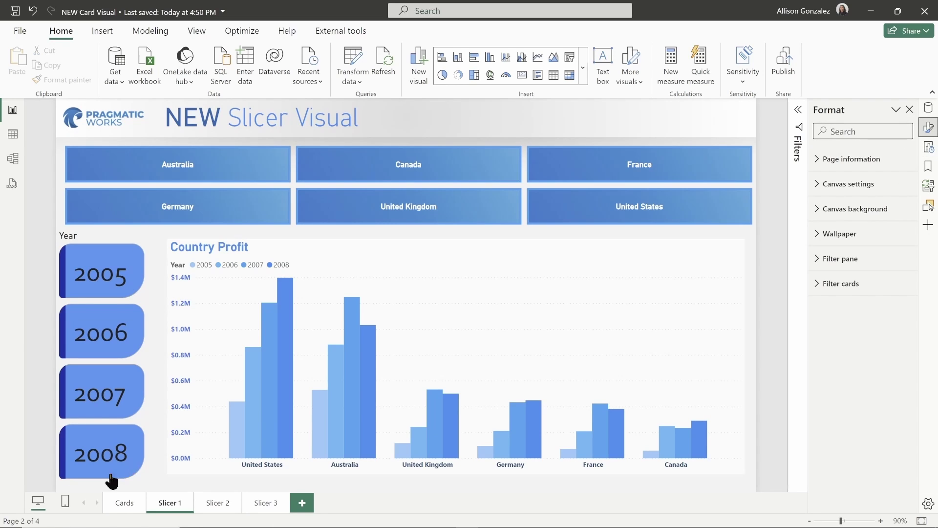
left_click(120, 501)
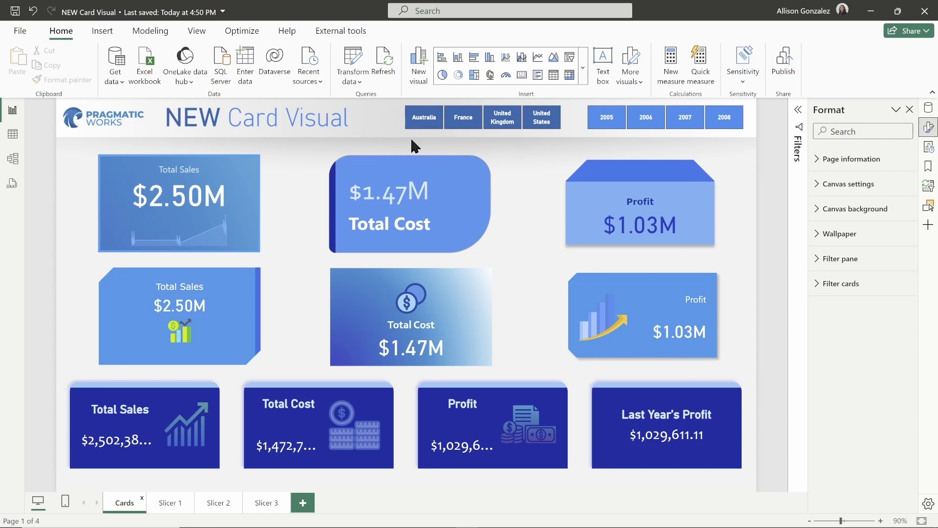
Filter the cards to United Kingdom and 2006, and browse the visual gallery
left_click(513, 127)
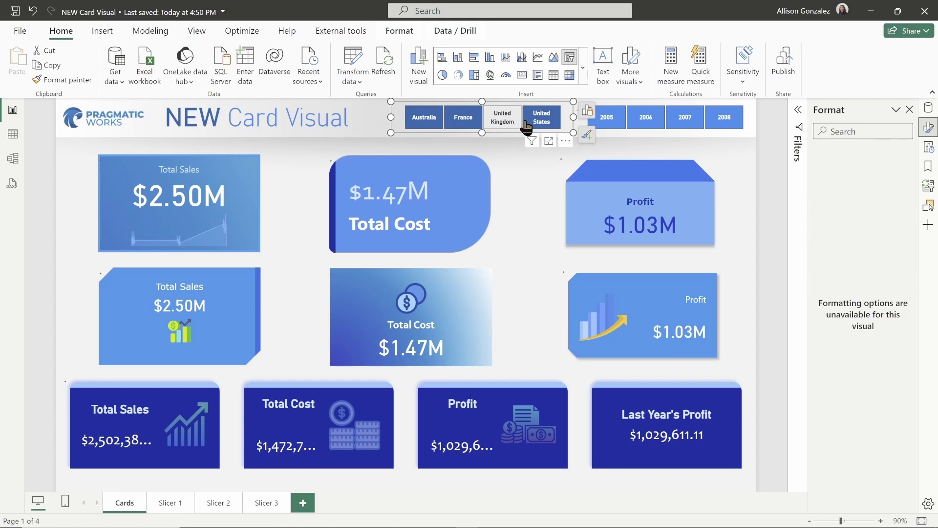
left_click(641, 125)
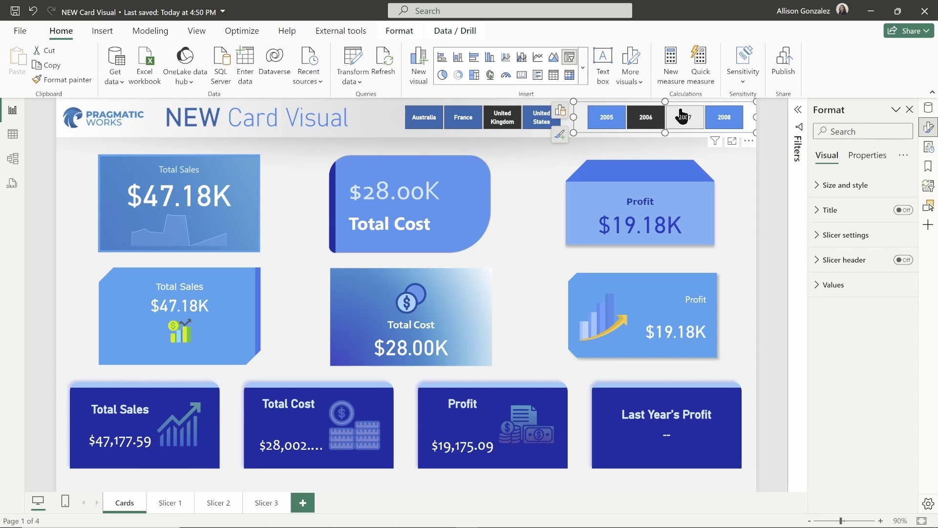
left_click(584, 73)
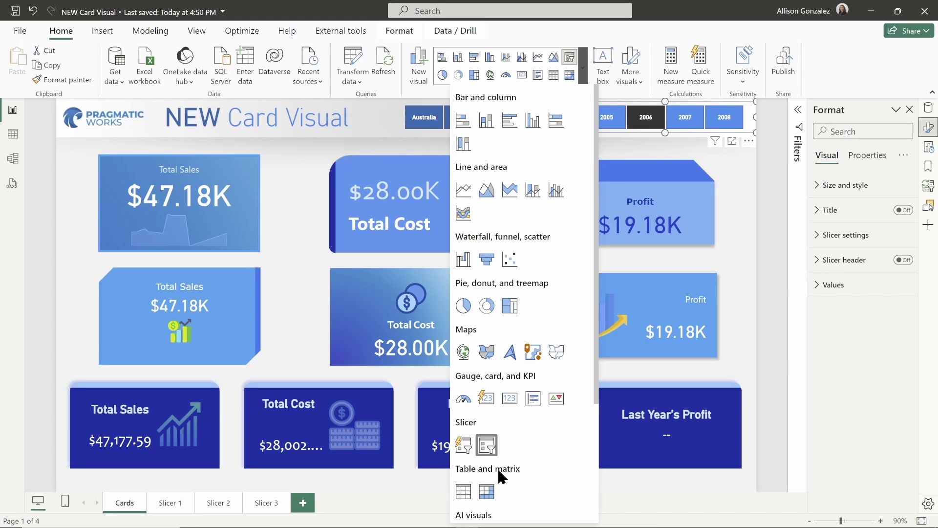
left_click(376, 122)
Select and deselect the NEW Card Visual title, reselect United Kingdom, and select the country slicer
left_click(376, 121)
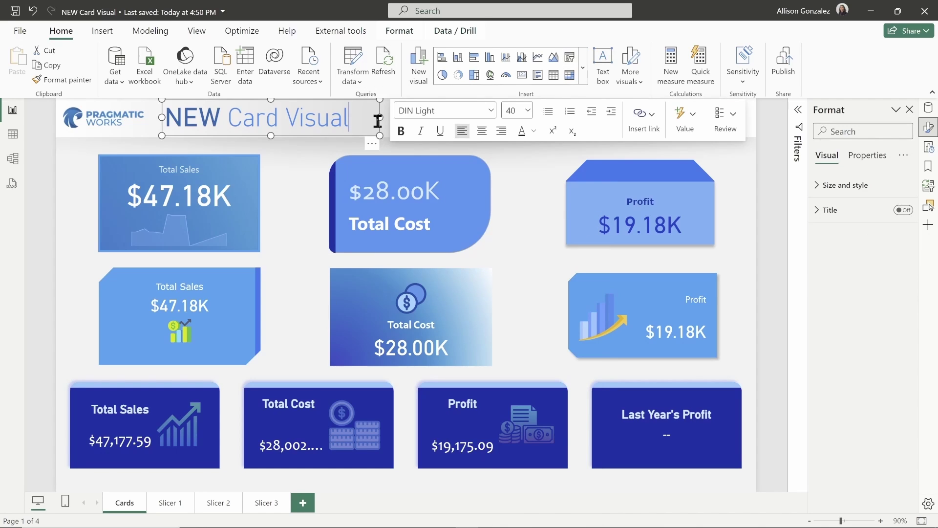
left_click(389, 125)
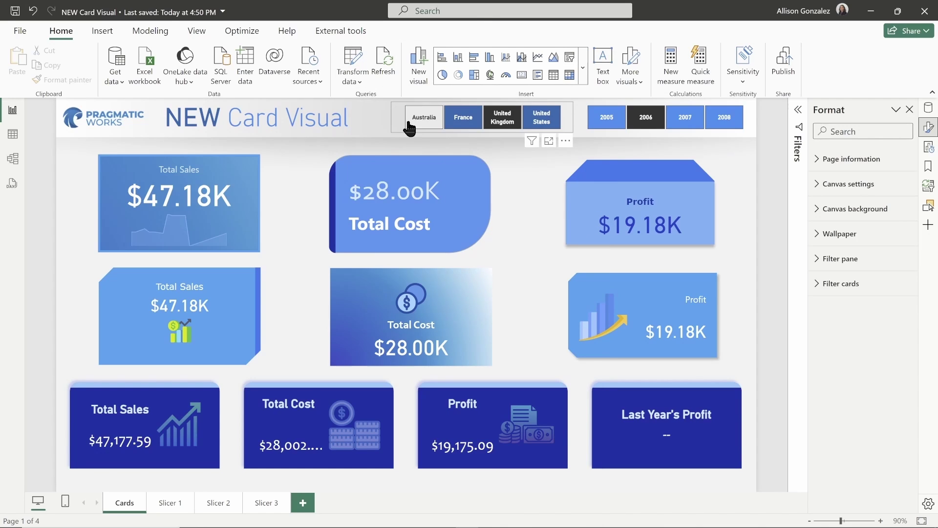
left_click(508, 127)
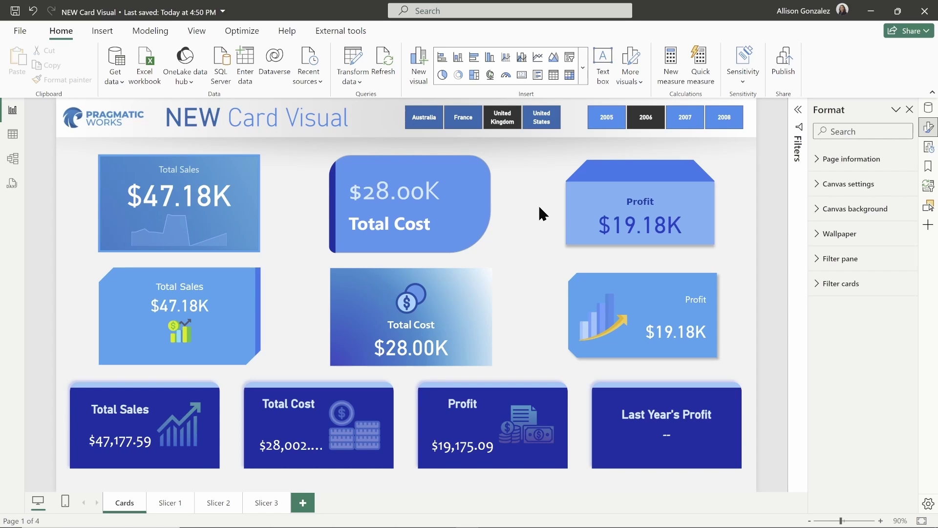
left_click(569, 120)
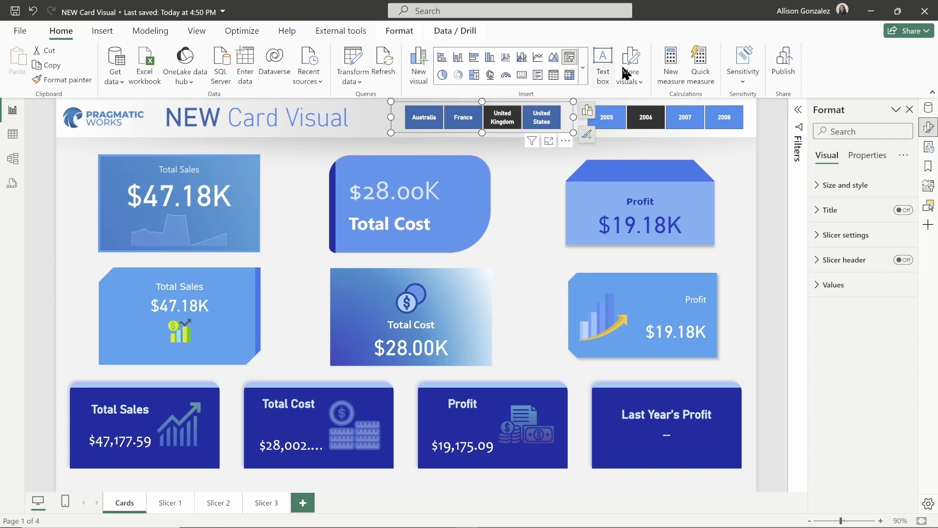
left_click(584, 68)
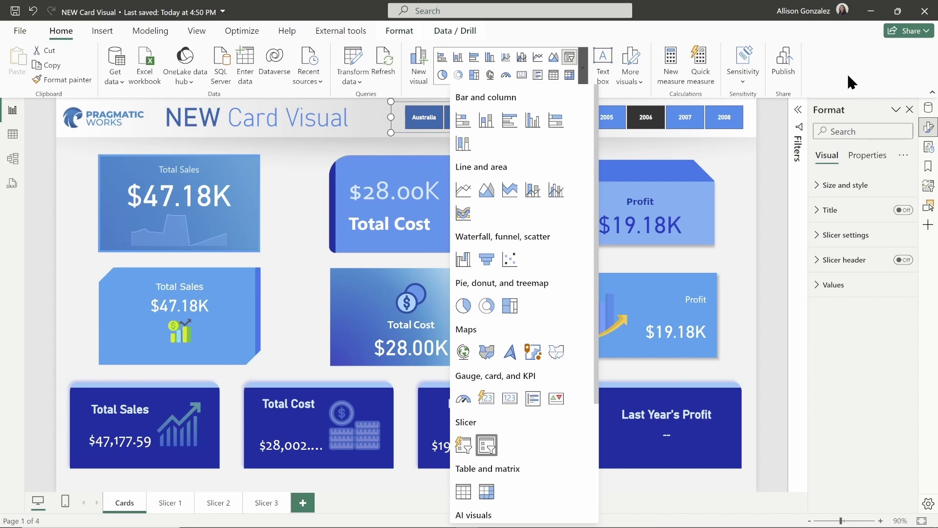
key("Escape")
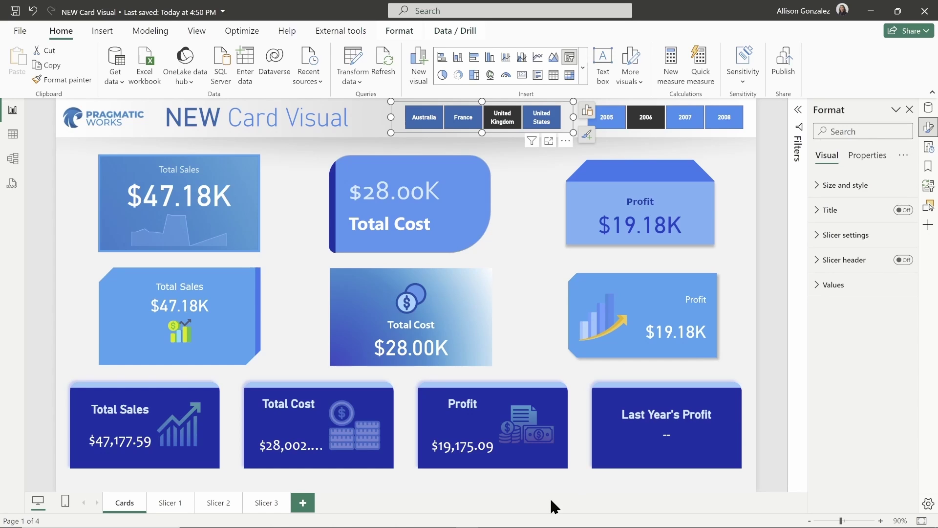
On the Slicer 1 page, filter Country Profit to Canada, then United States, then Australia
left_click(166, 508)
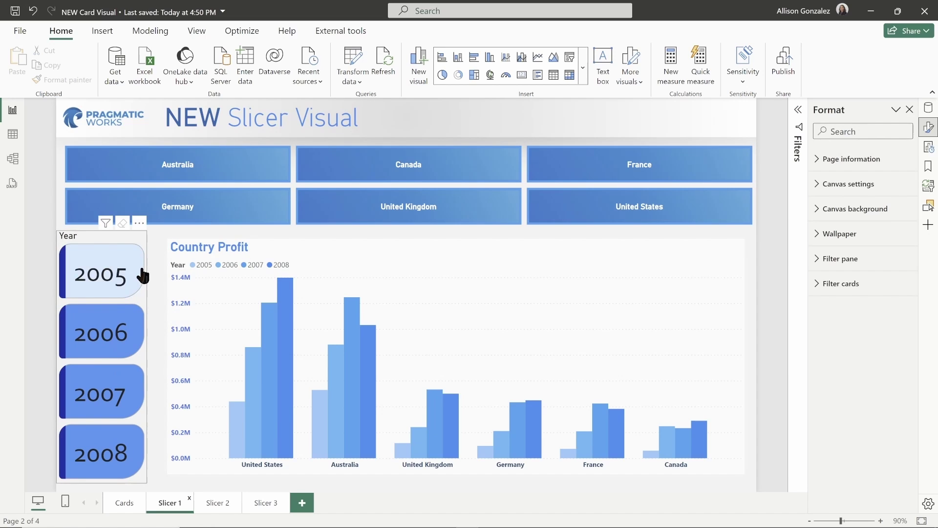
left_click(467, 172)
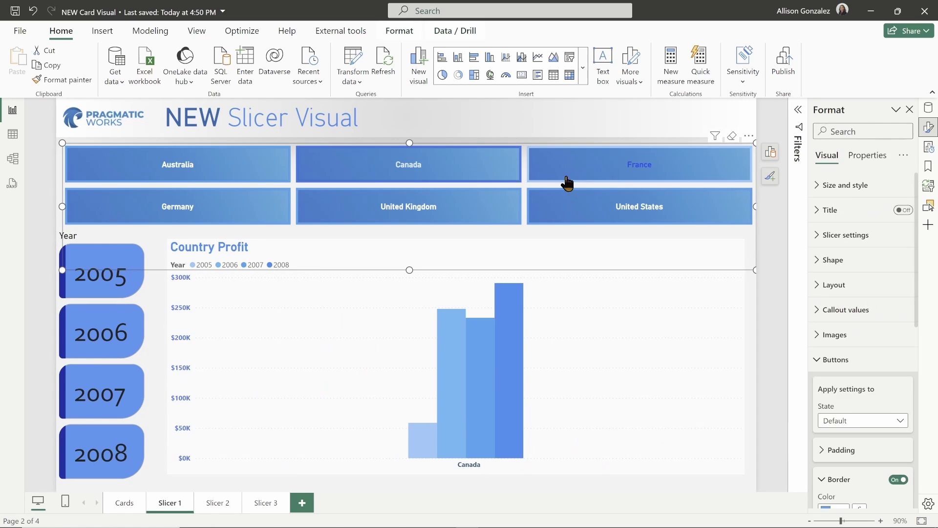
left_click(493, 208)
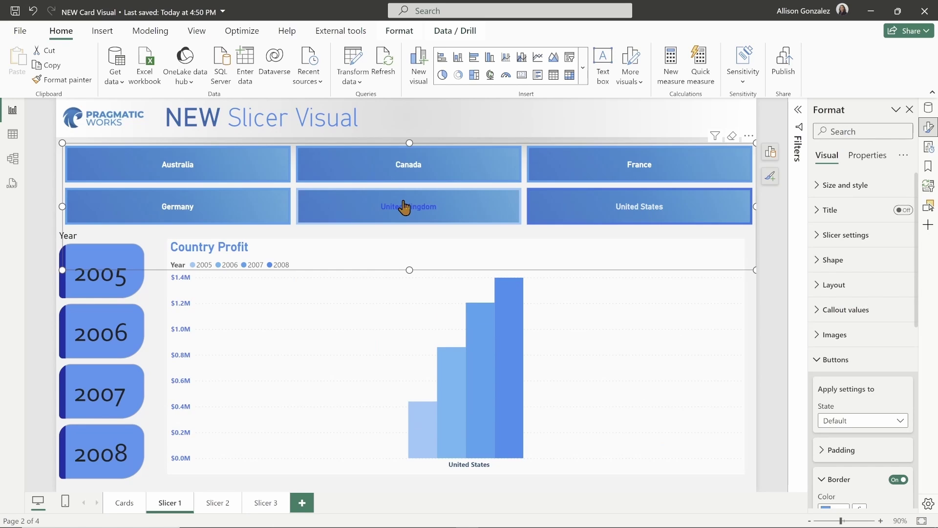
left_click(218, 173)
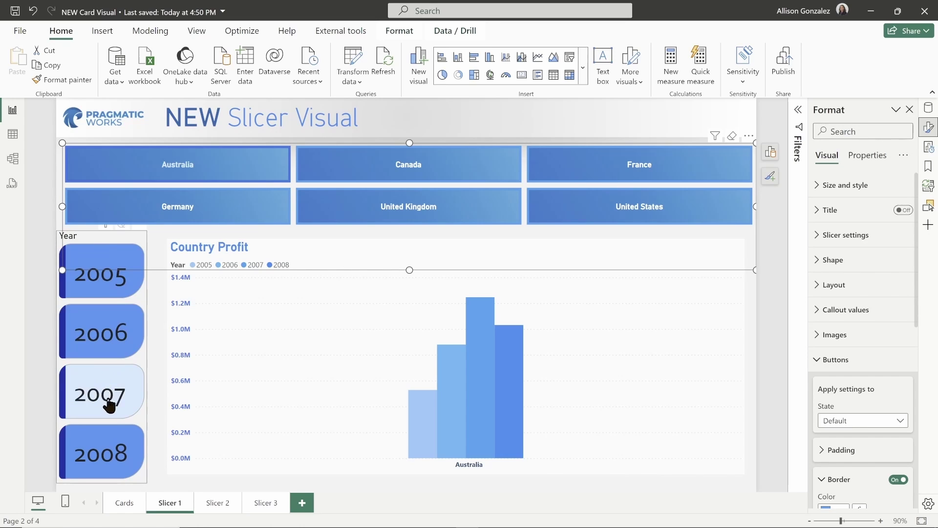
Filter the years to 2008, then 2005, clear to show all years, and collapse the country slicer's Buttons settings
left_click(121, 451)
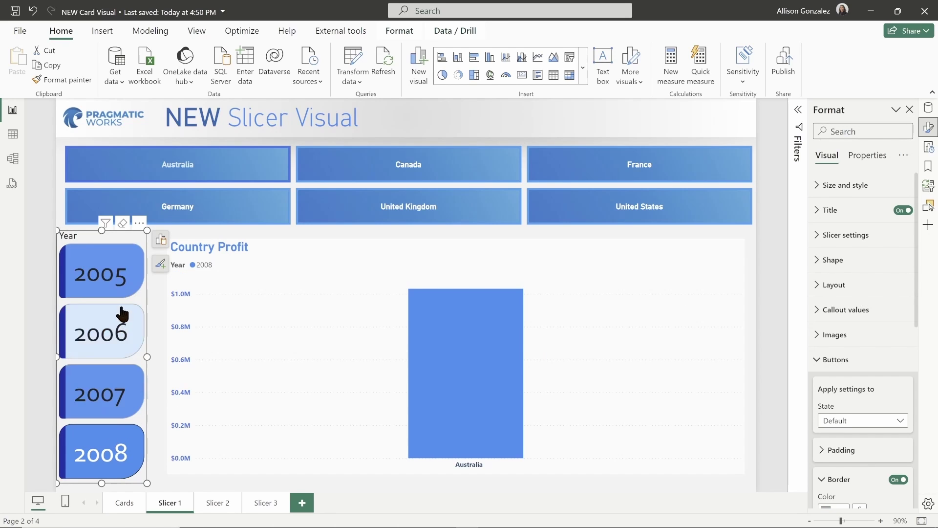
left_click(122, 272)
left_click(104, 276)
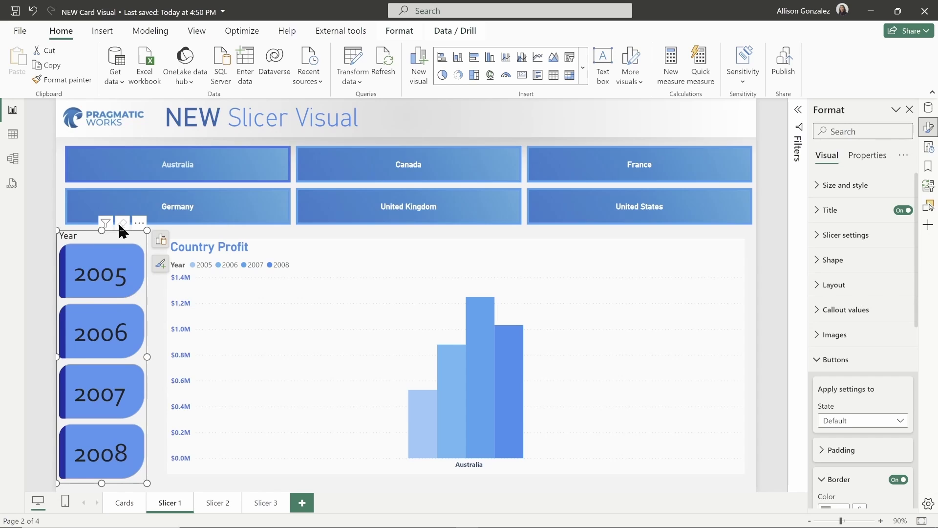
left_click(531, 235)
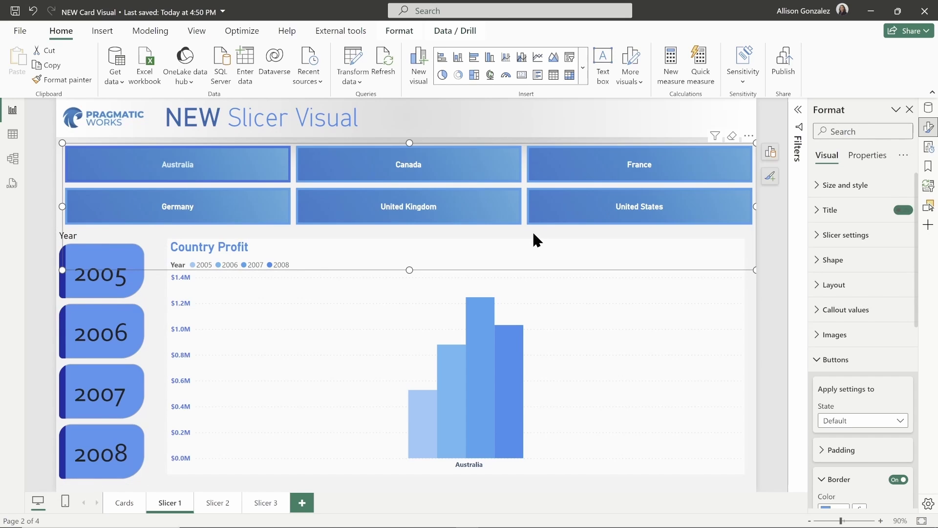
left_click(823, 364)
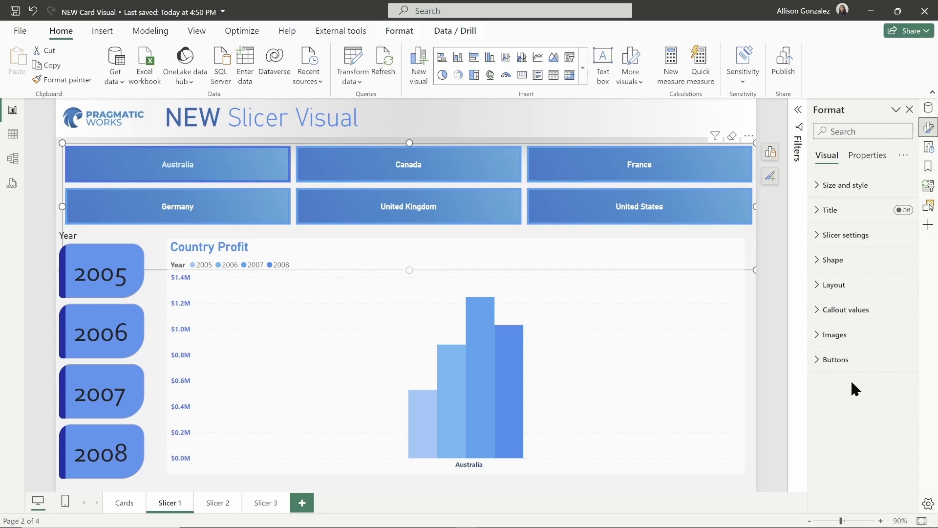
Review the country slicer's Size and style, Size and Padding settings
left_click(817, 187)
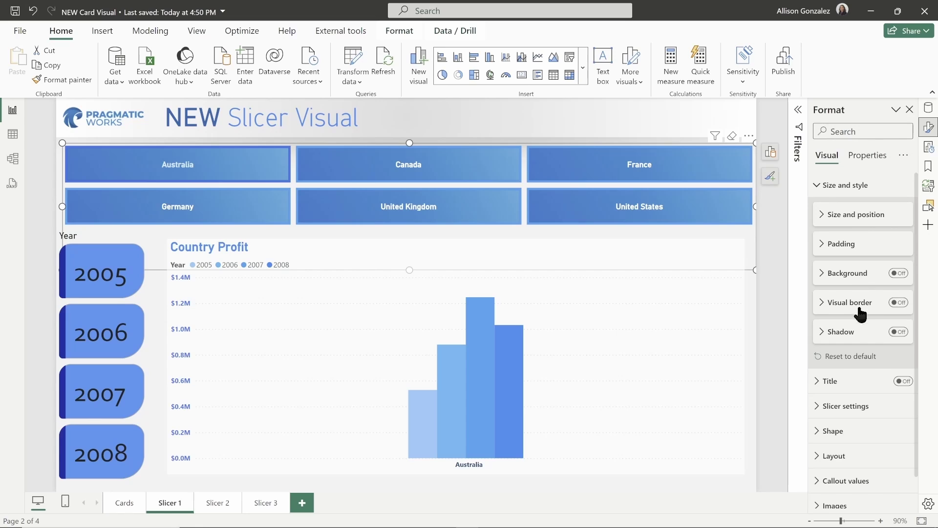
left_click(823, 218)
left_click(823, 218)
left_click(823, 247)
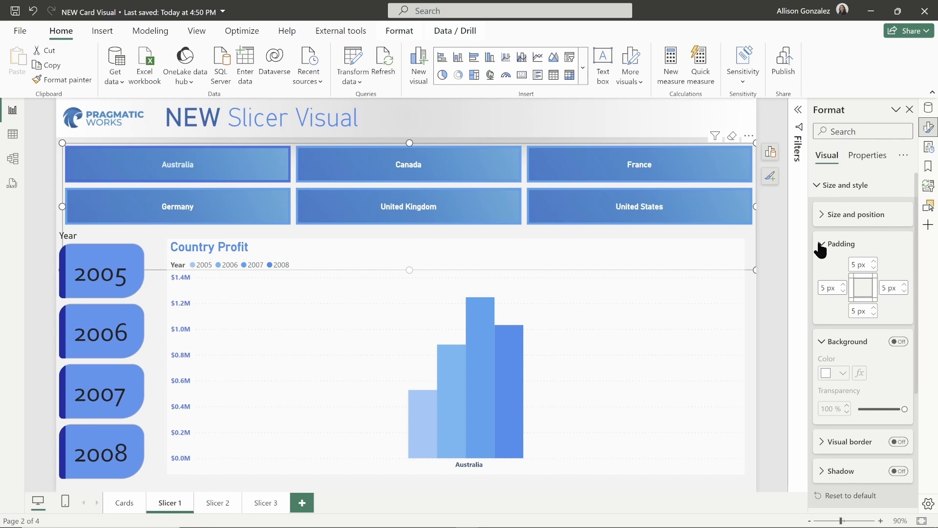
left_click(820, 247)
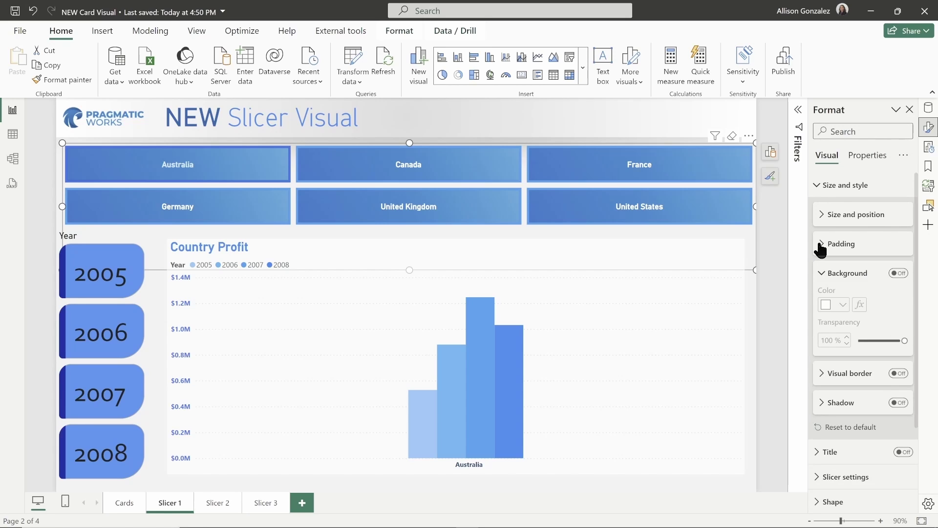
Try a dark grey, fully opaque slicer background, then switch the background off
left_click(901, 274)
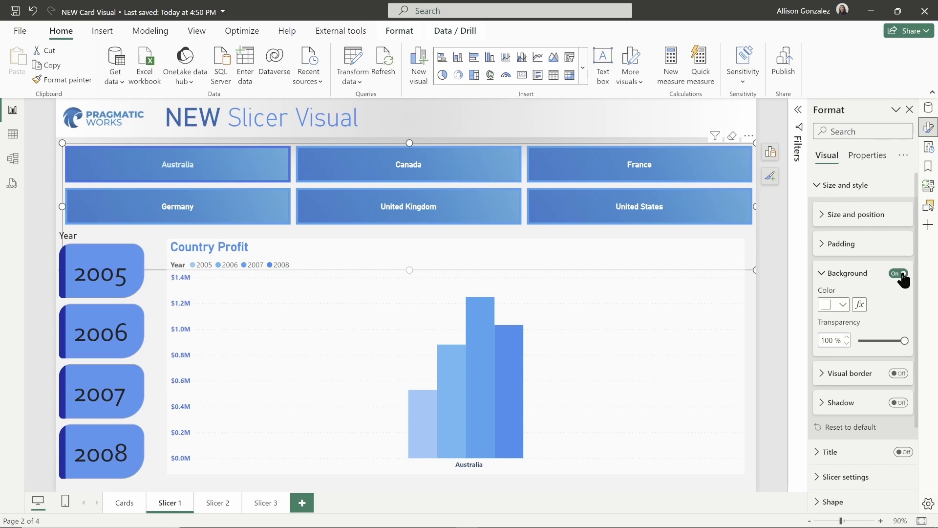
left_click(845, 307)
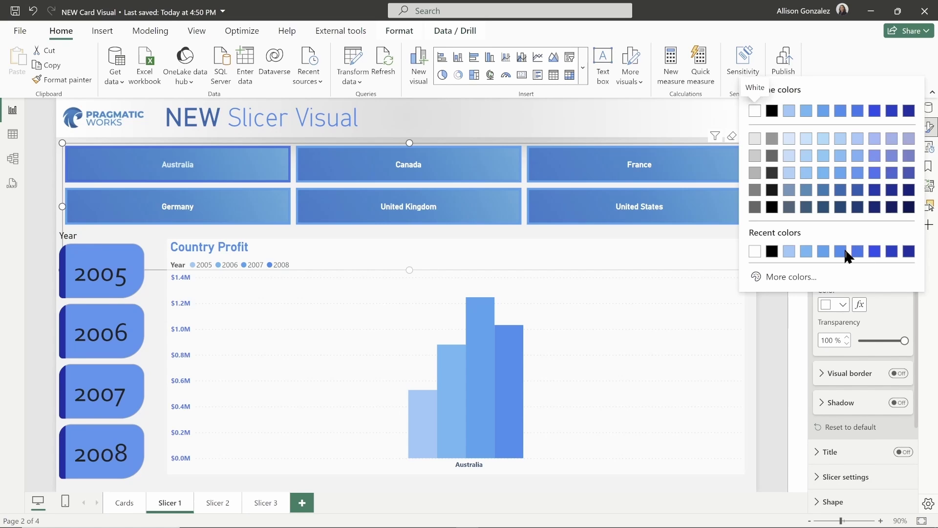
left_click(772, 174)
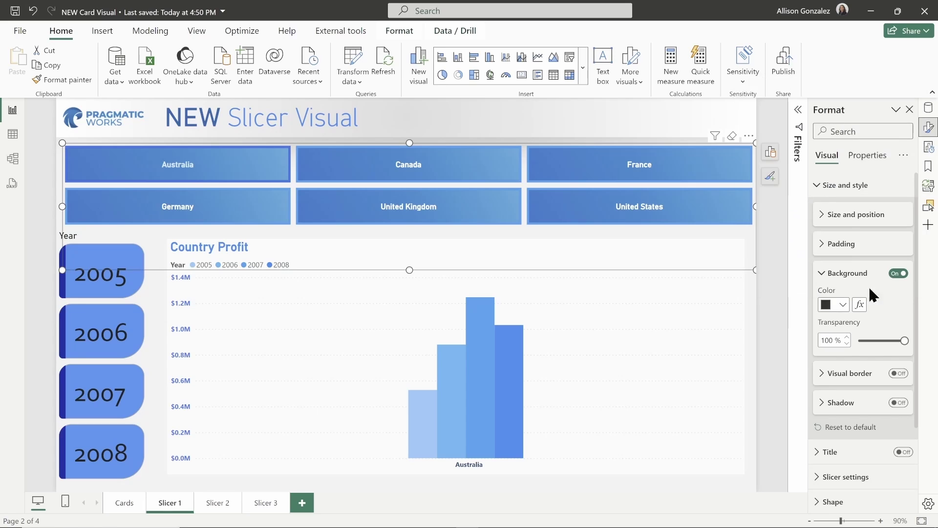
left_click(876, 340)
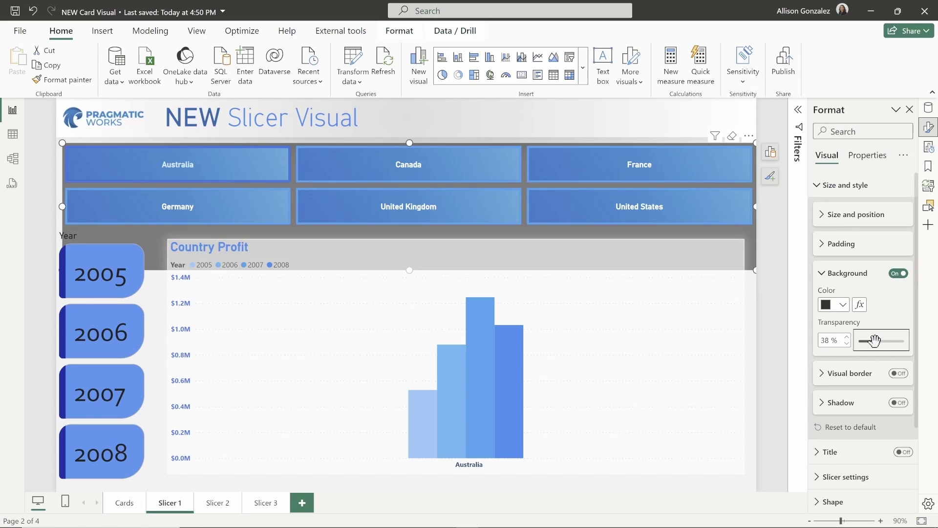
left_click_drag(874, 341, 899, 346)
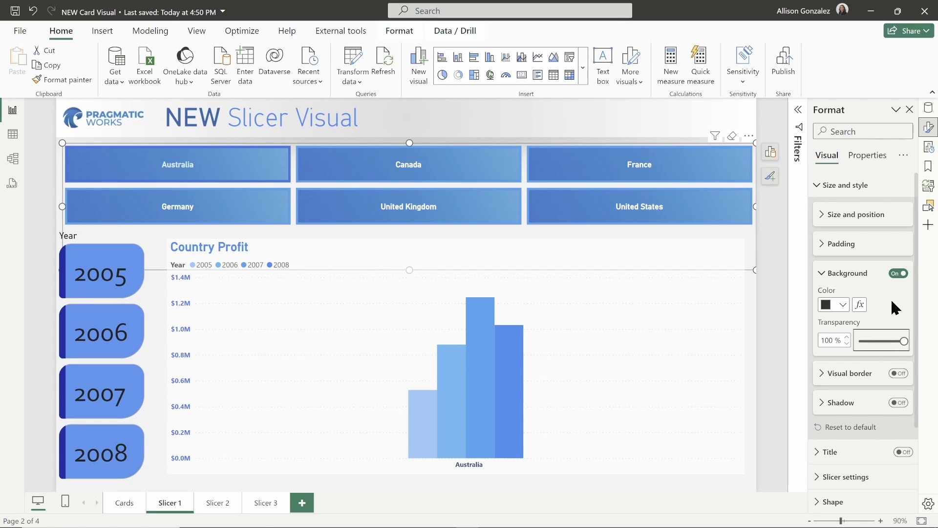
left_click(897, 273)
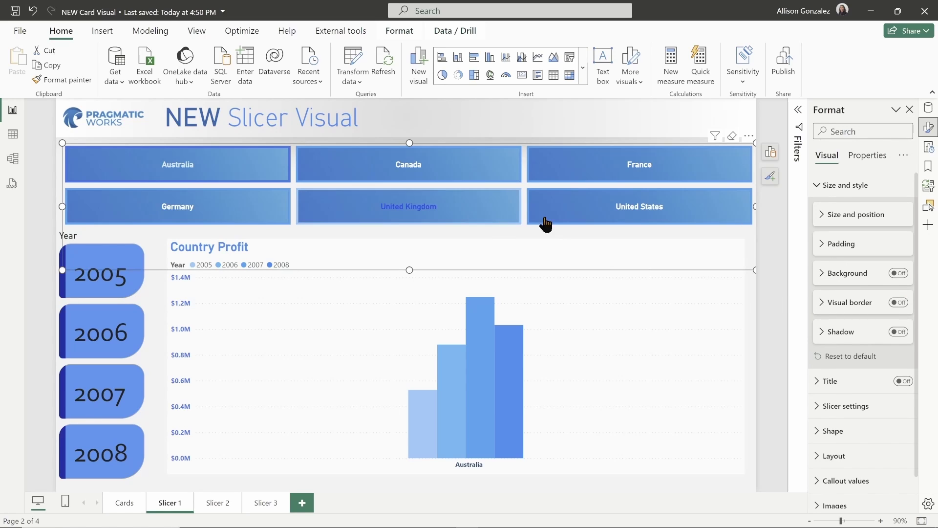
left_click(818, 186)
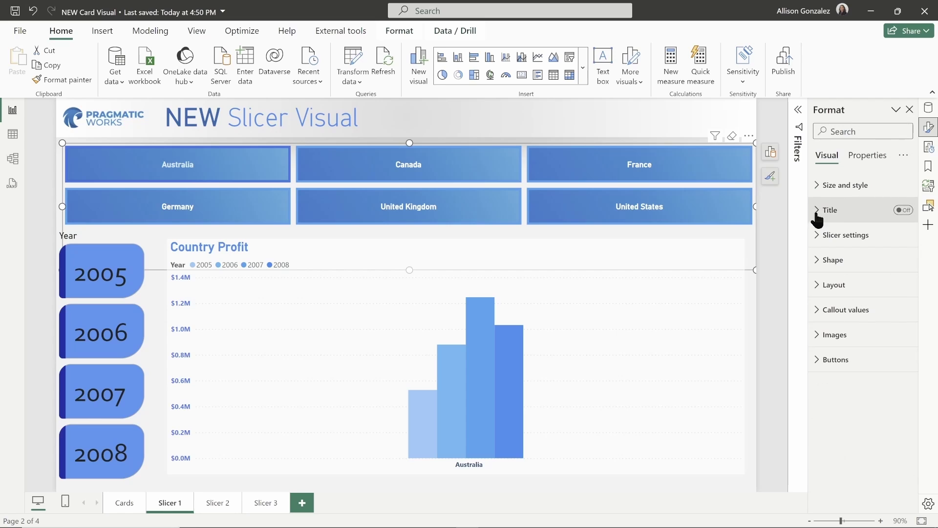
left_click(904, 211)
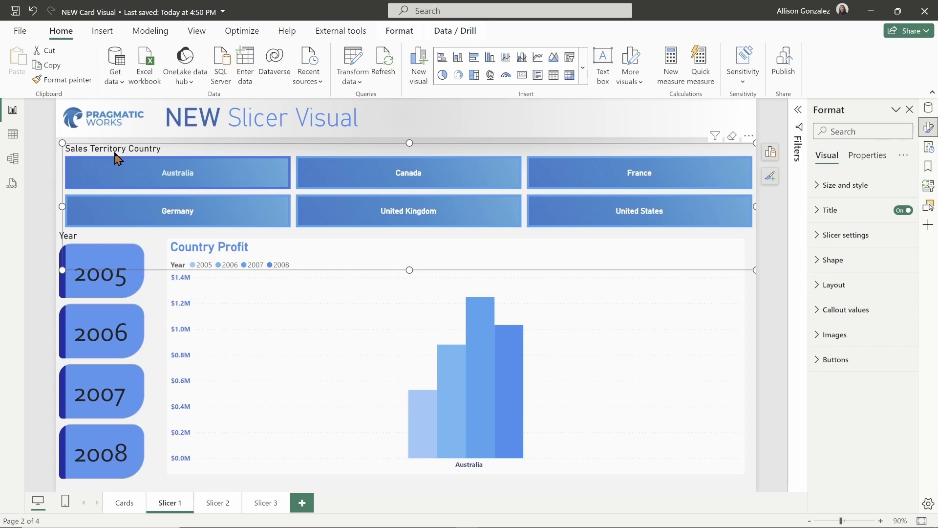
left_click(904, 212)
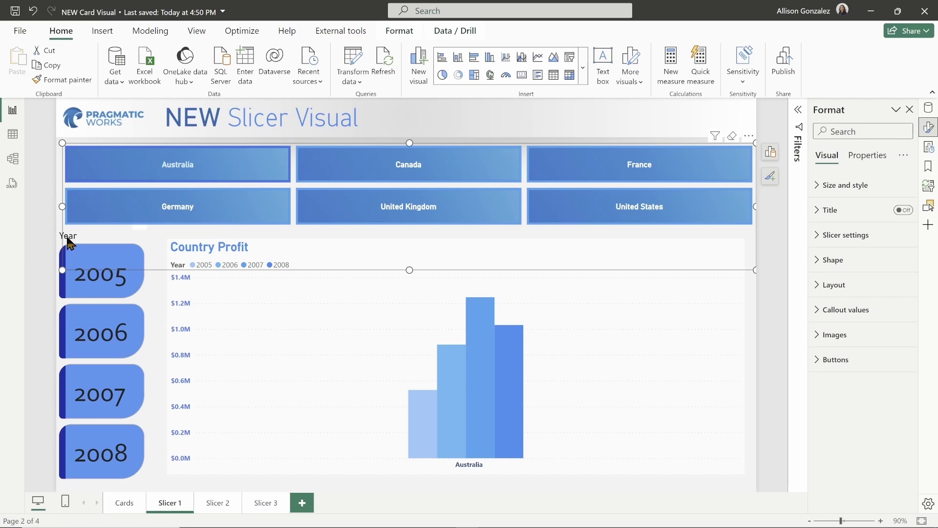
left_click(817, 239)
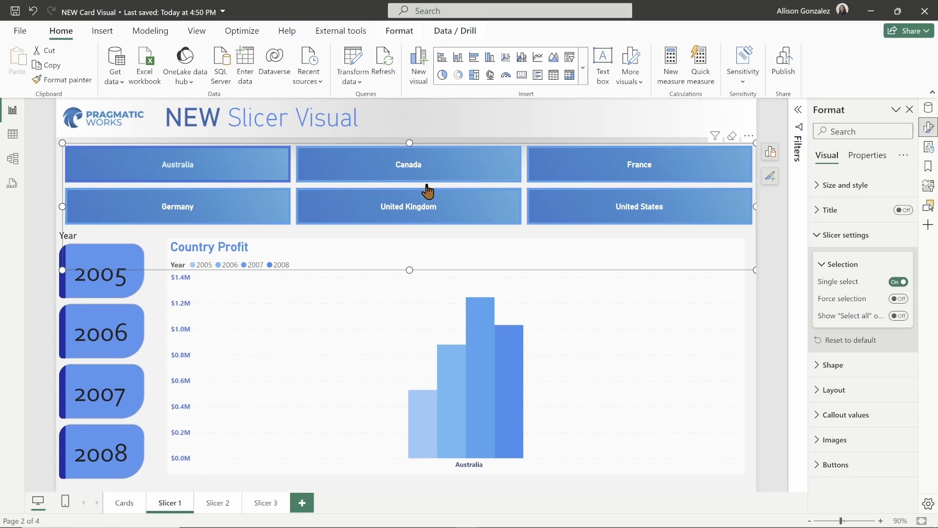
Test single-select by filtering Country Profit to Canada, United States, France and United Kingdom in turn
left_click(464, 173)
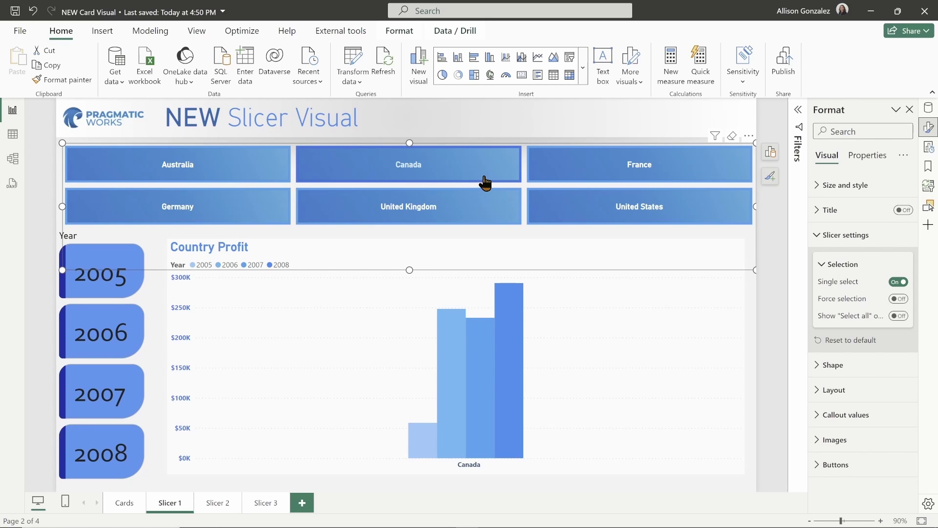
left_click(597, 210)
left_click(595, 168)
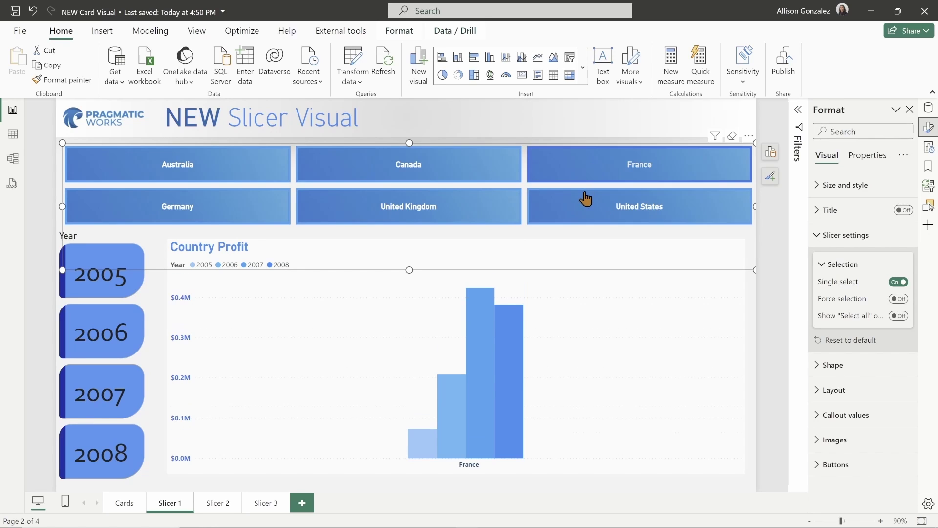
left_click(586, 199)
left_click(447, 201)
left_click(455, 161)
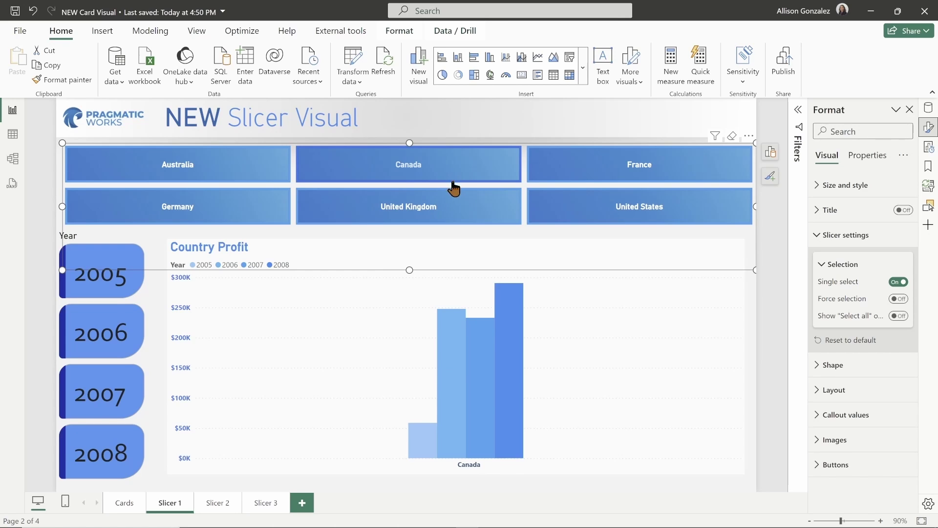
left_click(464, 210)
left_click(571, 168)
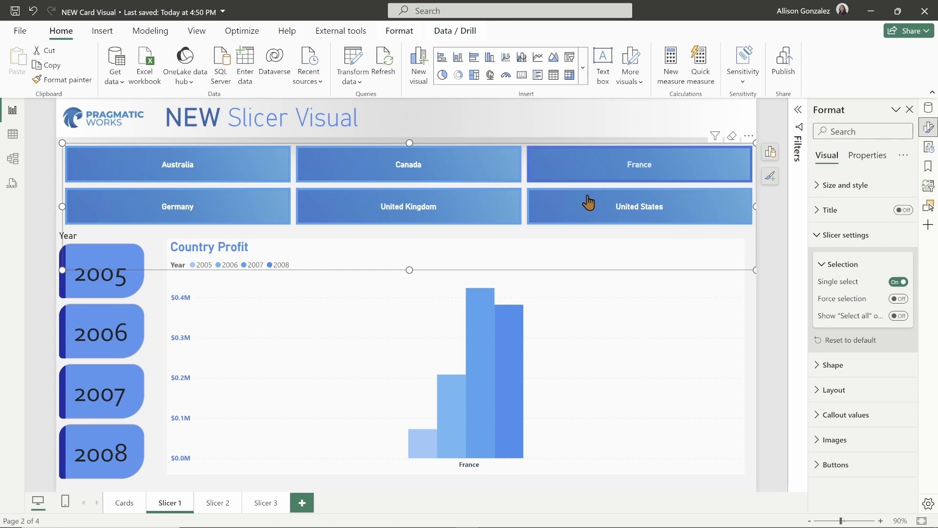
left_click(588, 202)
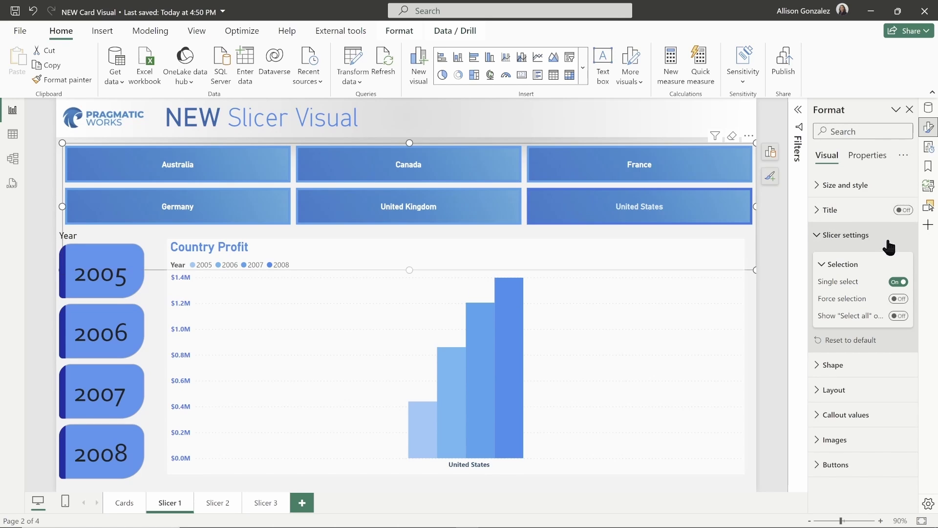
Turn Single select off, test multi-selecting countries, and leave only United States selected
left_click(900, 282)
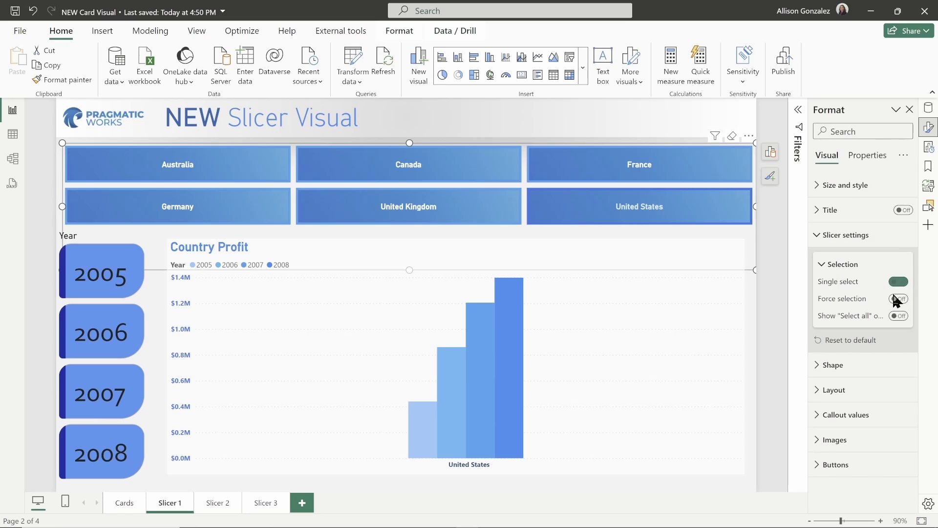
left_click(436, 166)
left_click(433, 207)
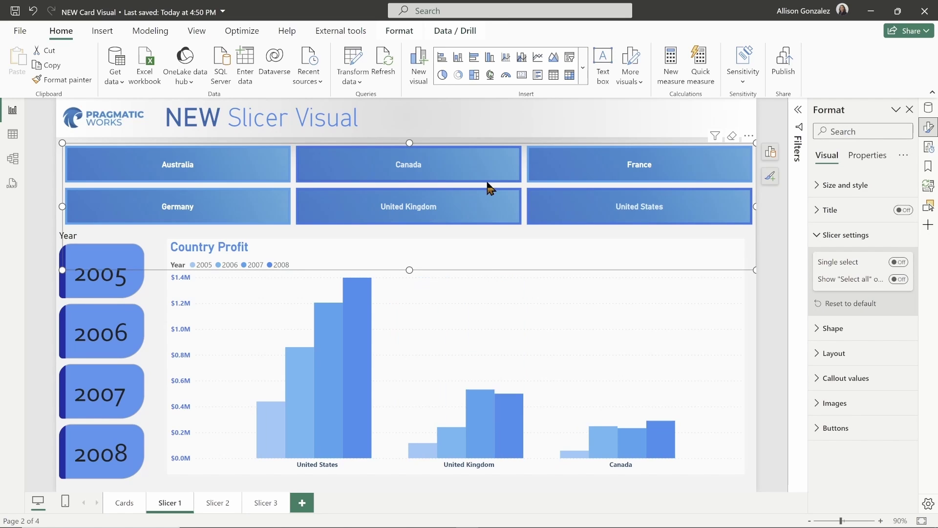
left_click(562, 171)
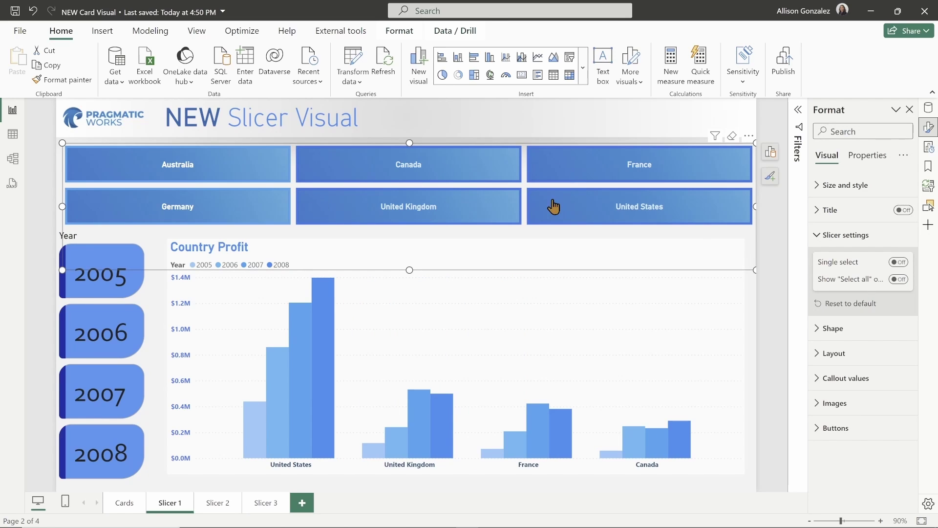
left_click(588, 217)
left_click(580, 168)
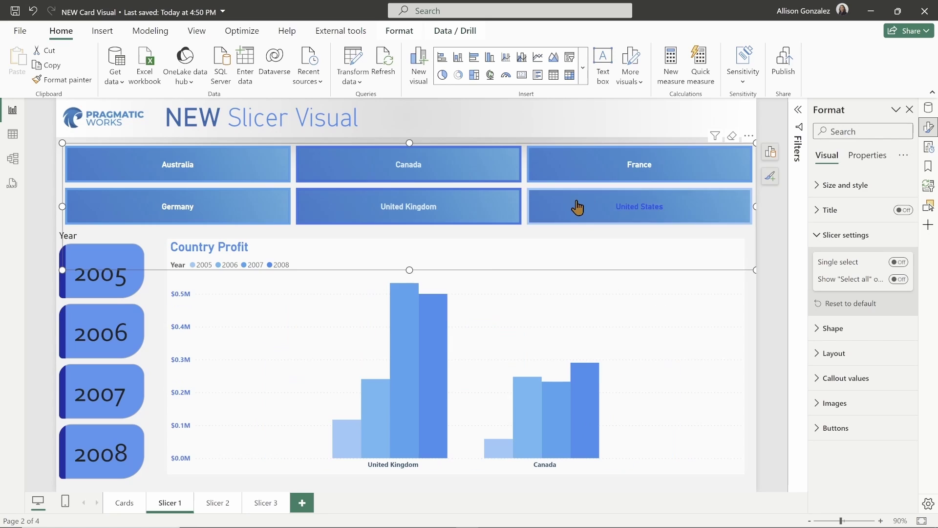
left_click(514, 207)
left_click(513, 176)
left_click(685, 203)
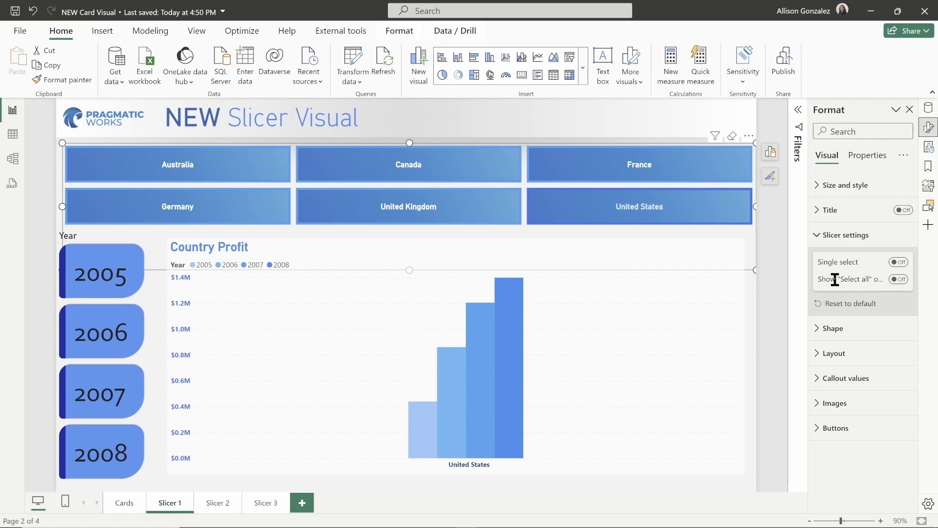
mouse_move(833, 280)
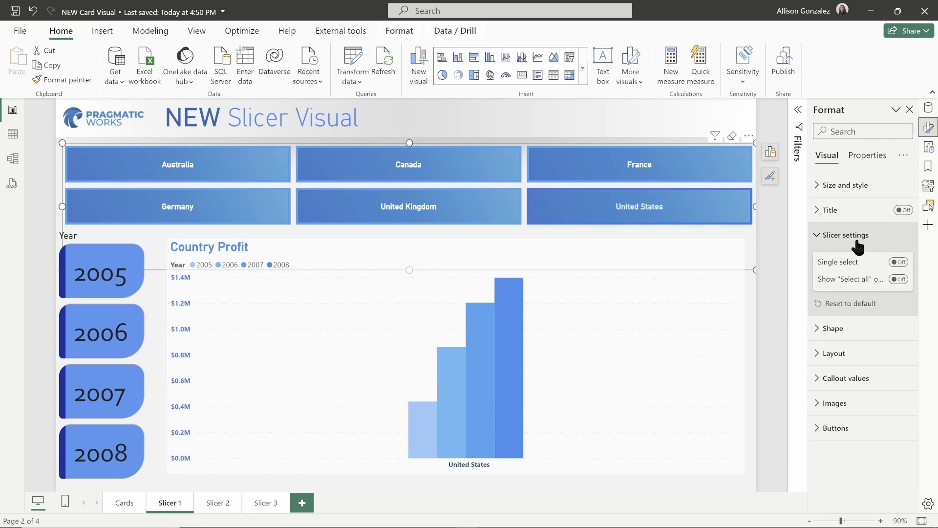
left_click(819, 236)
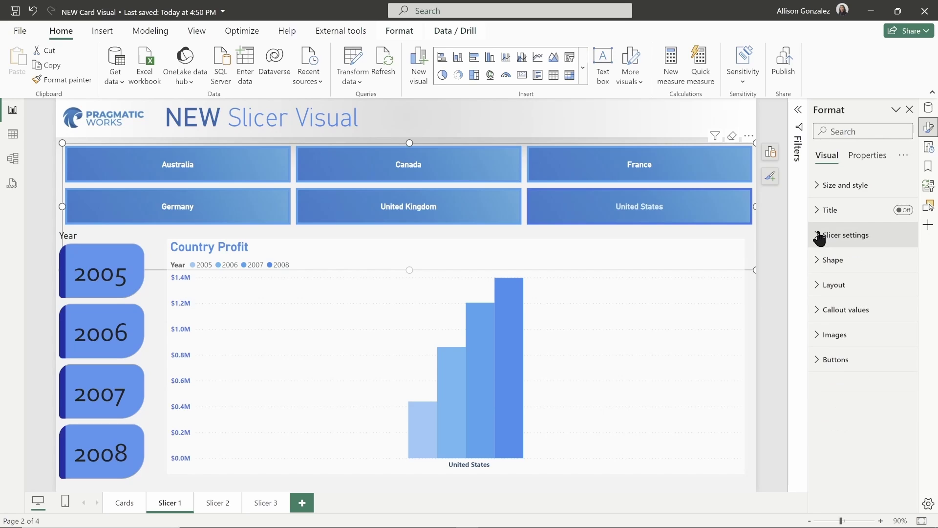
Keep the country slicer's button shape as Rectangle and reveal its Layout settings: 3 rows, 3 columns, 5 px
left_click(819, 263)
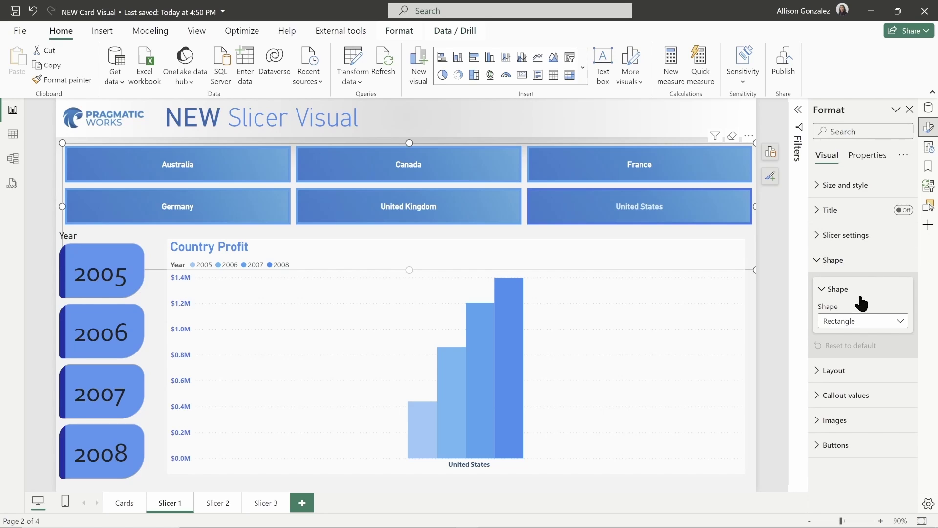
left_click(894, 326)
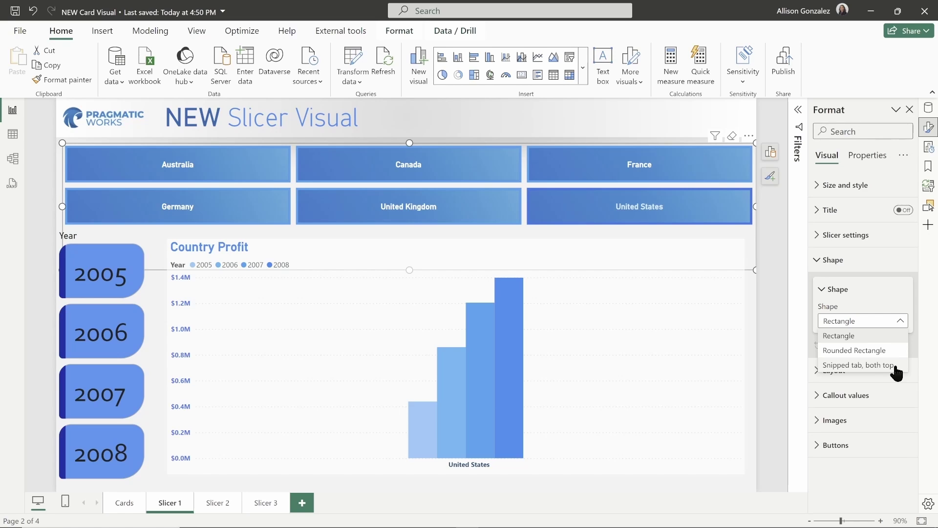
left_click(891, 283)
left_click(814, 291)
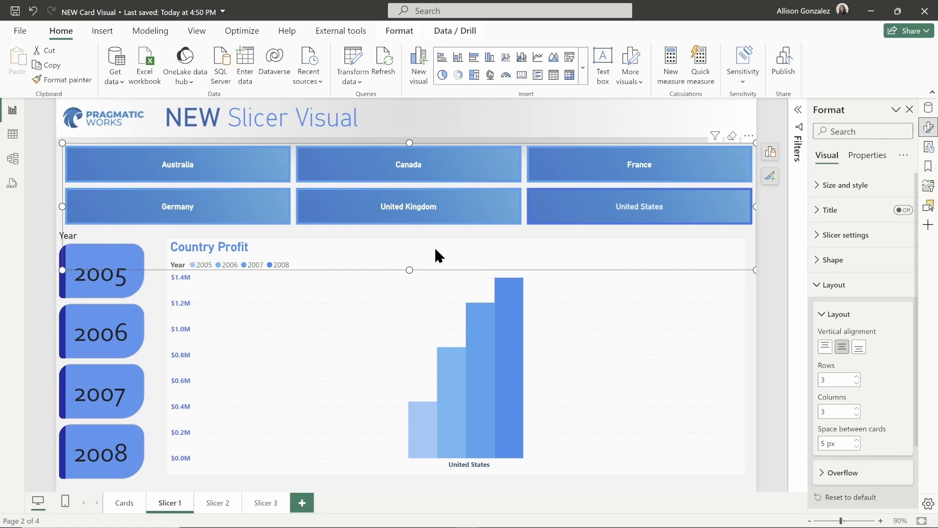
Set the country slicer's Layout Rows to 2 and resize it to end above the Country Profit chart
mouse_move(410, 271)
left_mouse_down()
mouse_move(427, 342)
mouse_move(418, 423)
mouse_move(406, 423)
mouse_move(405, 382)
mouse_move(404, 423)
mouse_move(402, 234)
mouse_move(403, 272)
left_mouse_up()
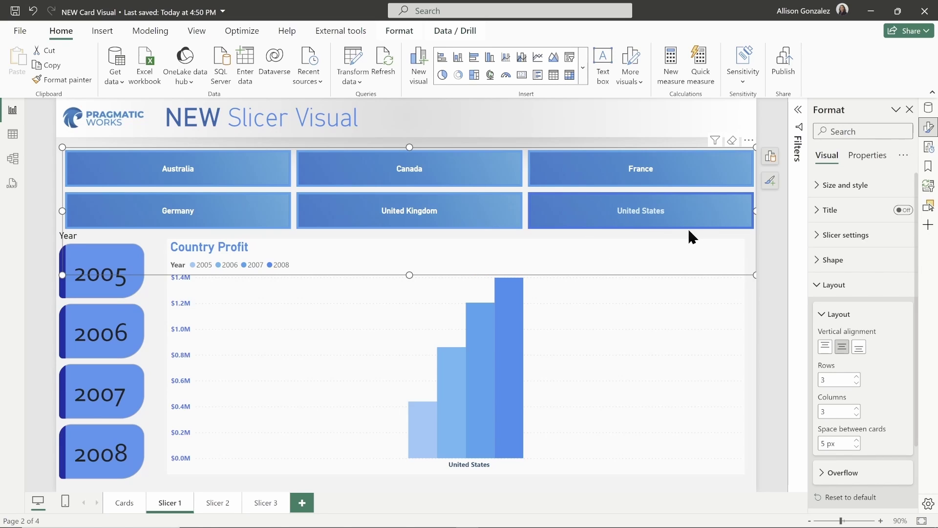
left_click(857, 384)
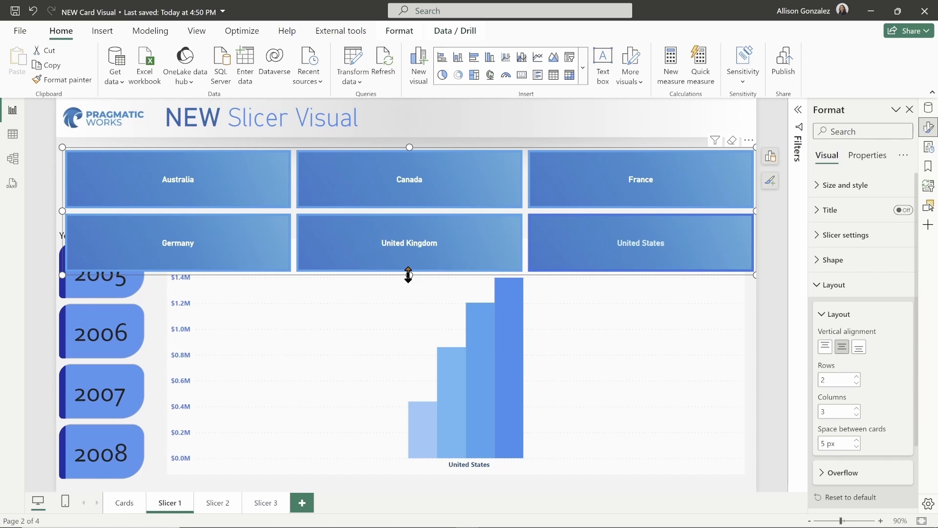
left_click_drag(409, 273, 403, 230)
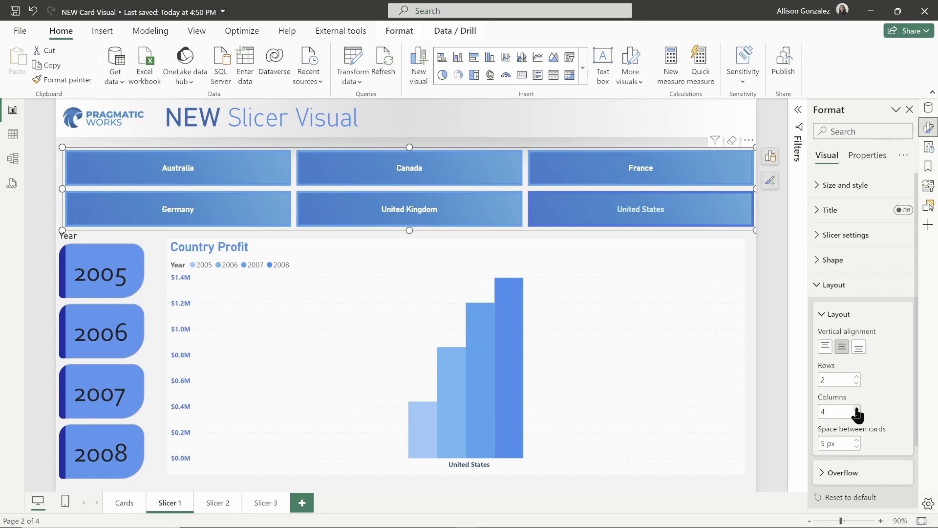
Raise Layout Columns to 6 and widen the Space between cards
left_click(857, 408)
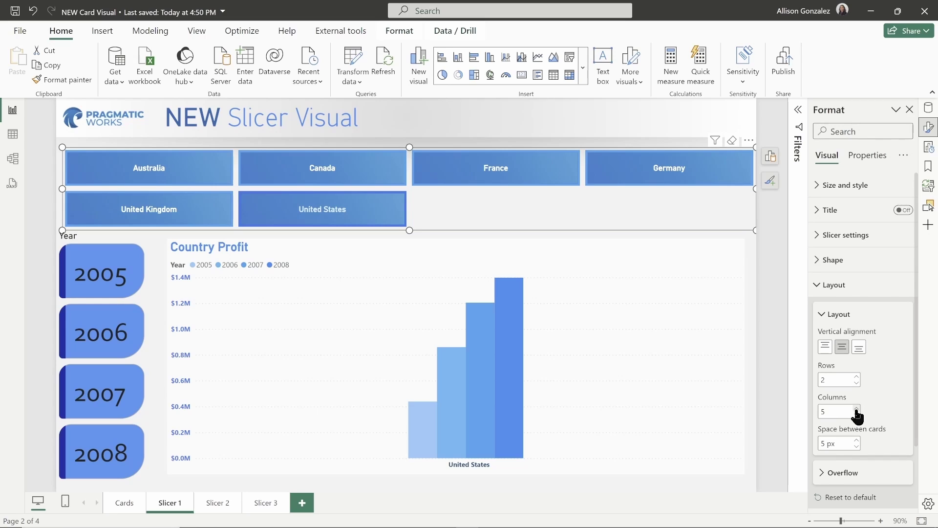
left_click(856, 409)
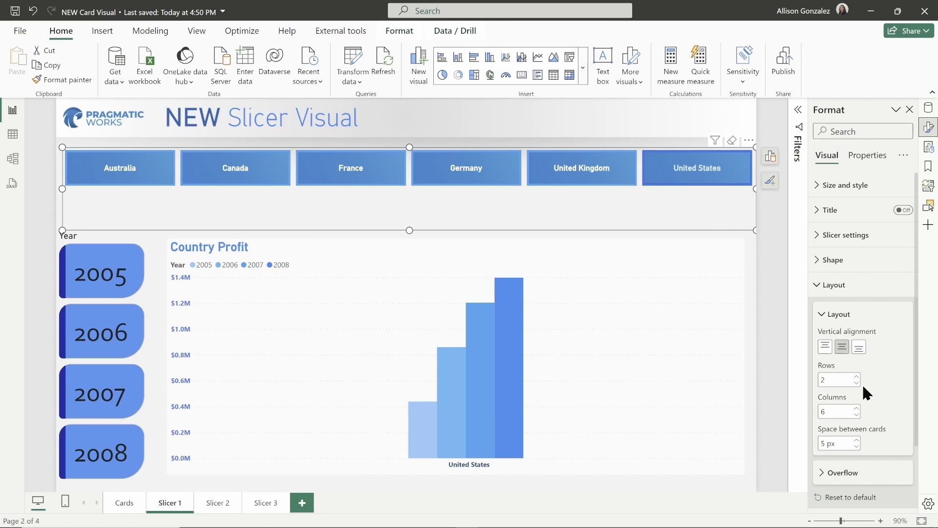
left_click(857, 440)
left_click(857, 440)
left_click(856, 440)
left_click(856, 440)
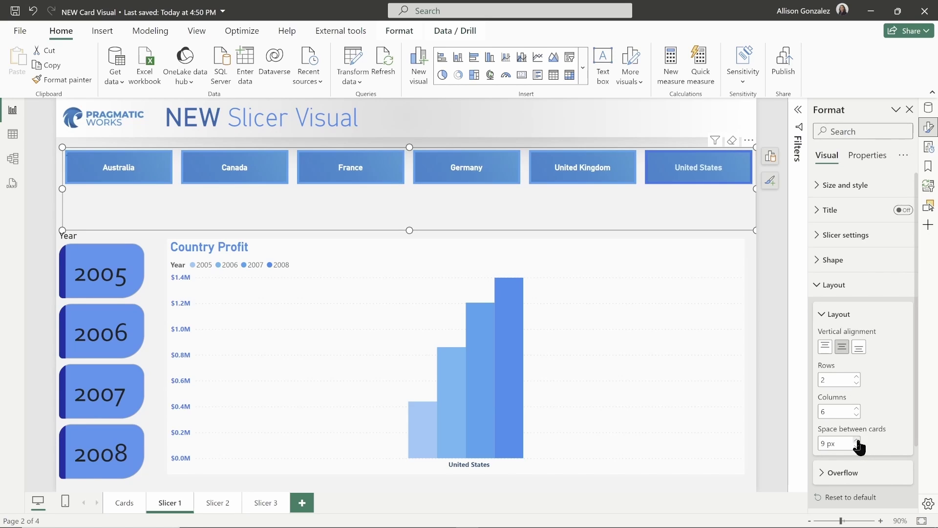
left_click(857, 440)
left_click(857, 440)
left_click(857, 441)
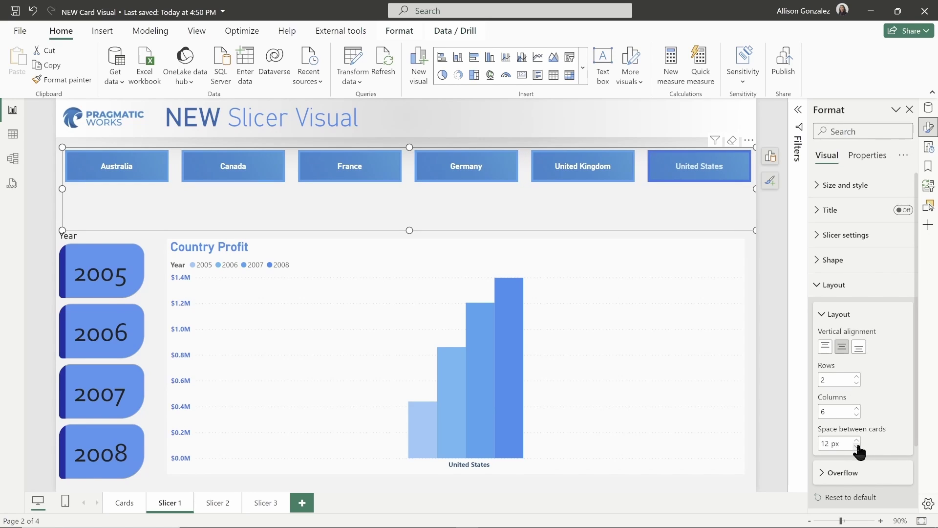
Narrow the Space between cards back to 5 px and collapse Layout
left_click(856, 446)
left_click(856, 446)
left_click(857, 447)
left_click(857, 447)
left_click(856, 446)
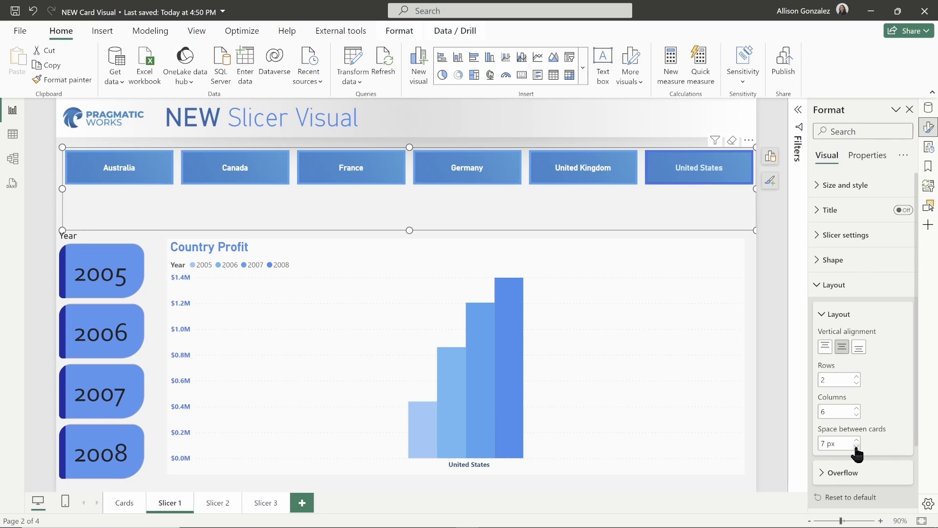
left_click(857, 446)
left_click(856, 446)
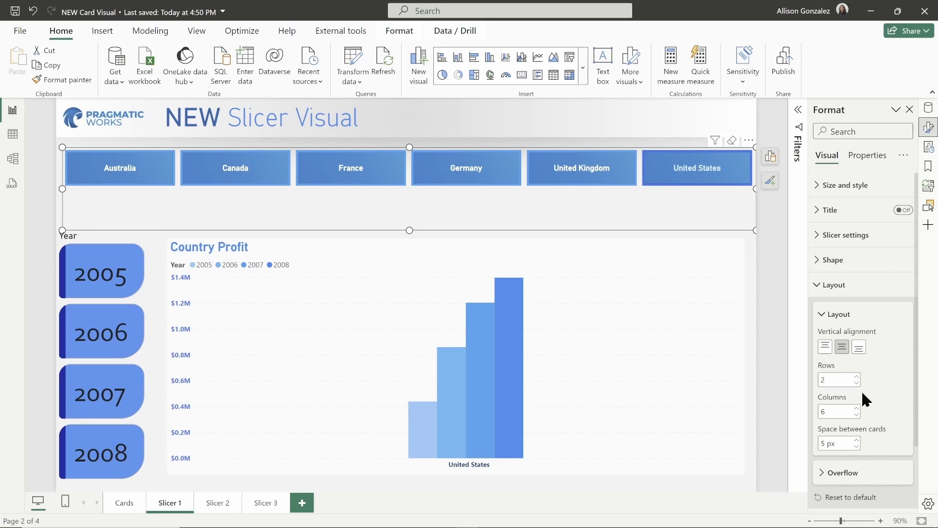
left_click(821, 285)
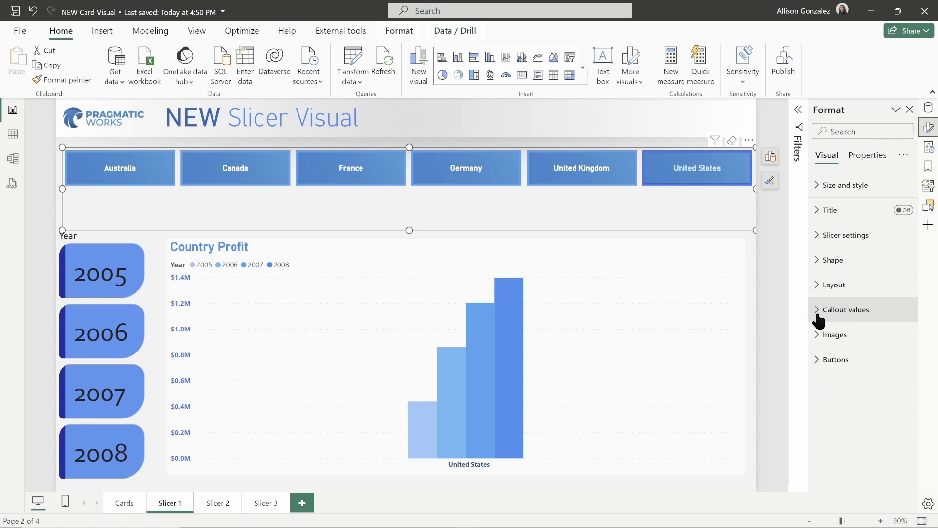
left_click(818, 312)
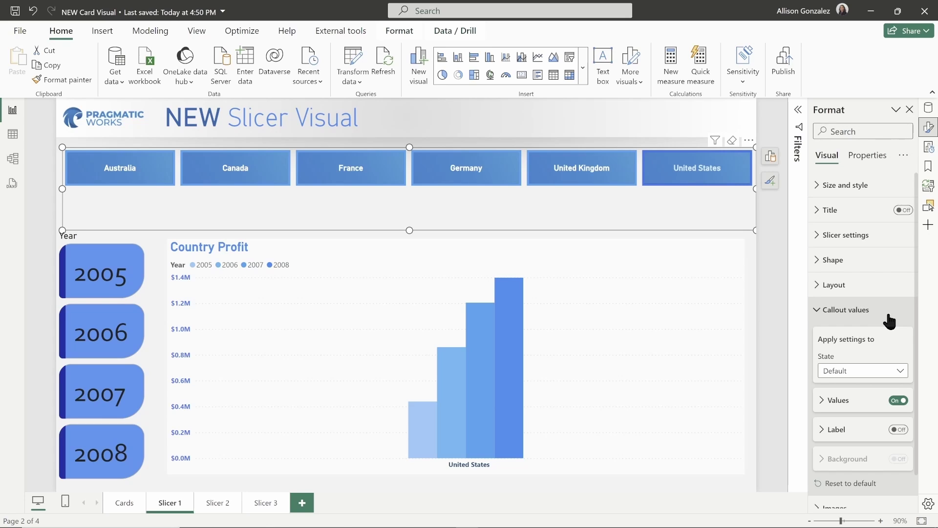
Add United Kingdom and Germany to the United States selection, keeping the Default button state
left_click(900, 372)
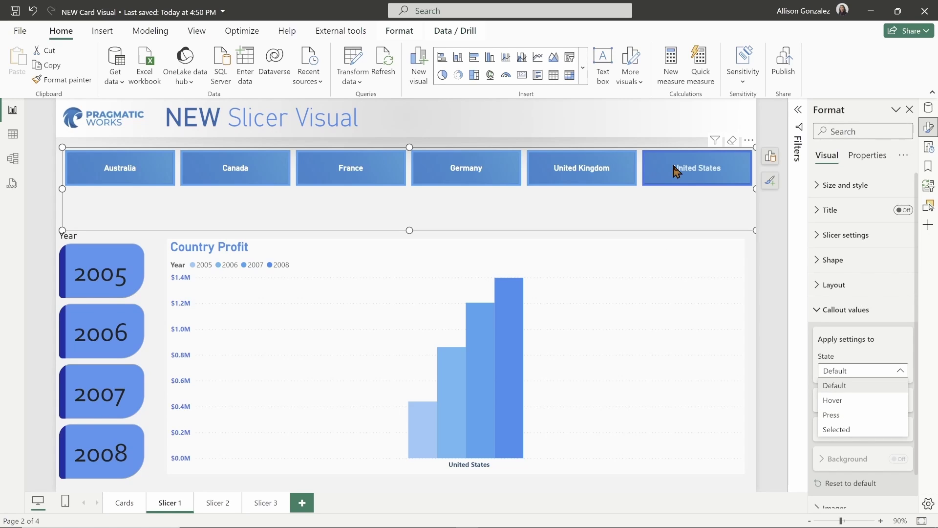
left_click(622, 175, "ctrl")
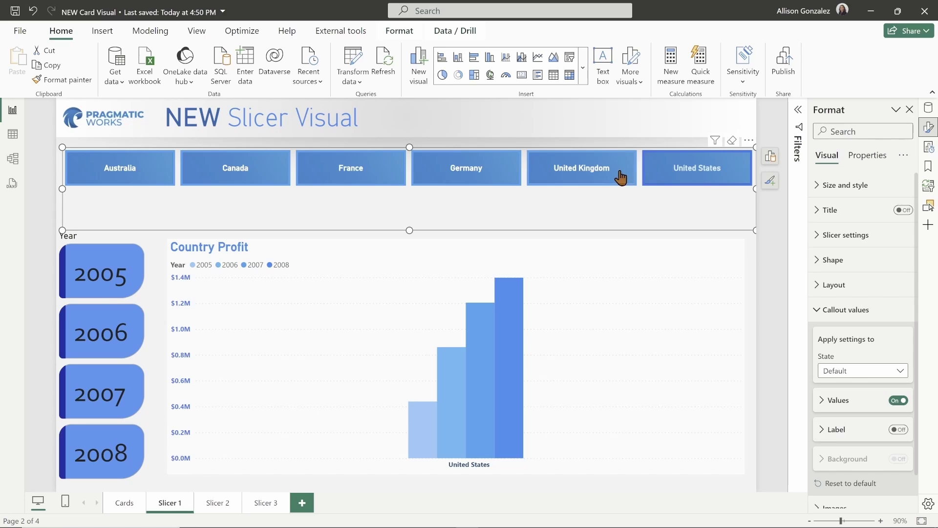
left_click(486, 178, "ctrl")
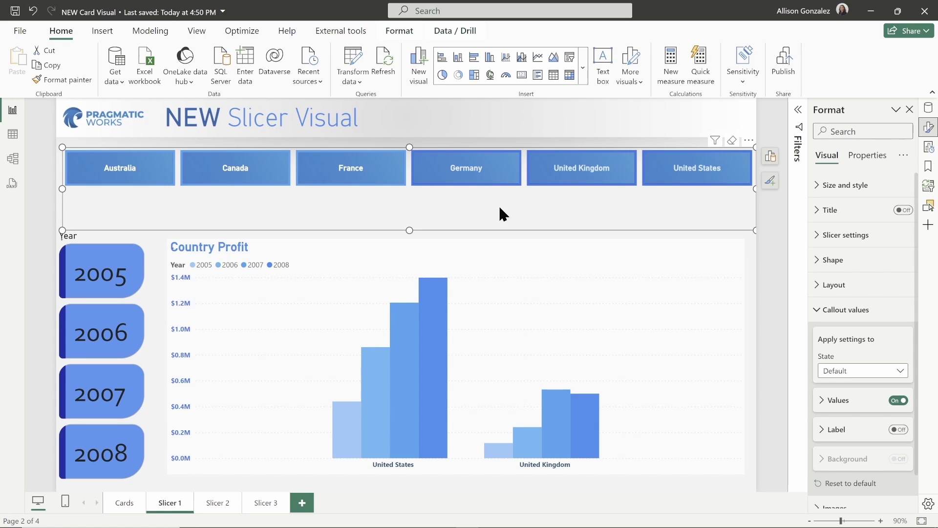
left_click(863, 371)
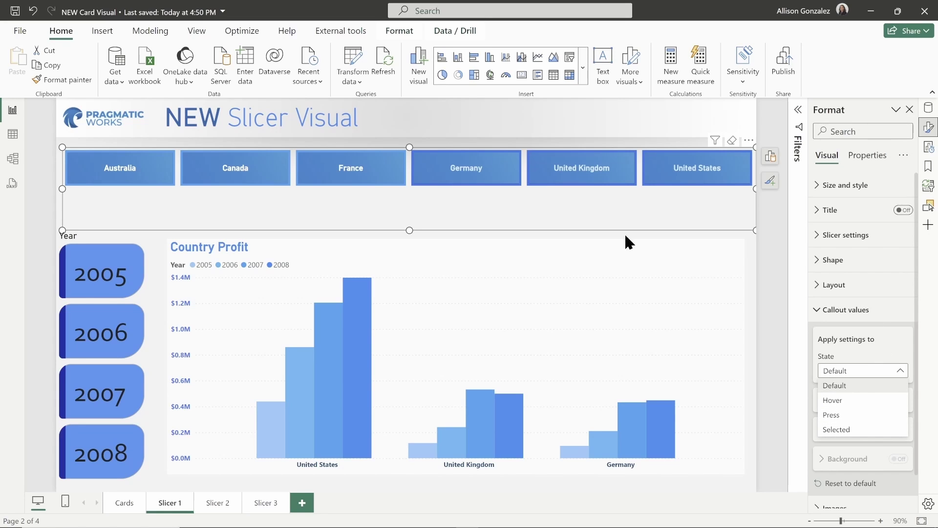
left_click(891, 340)
Raise the country button label font size to 16 under Callout values
scroll(887, 338, "down", 1)
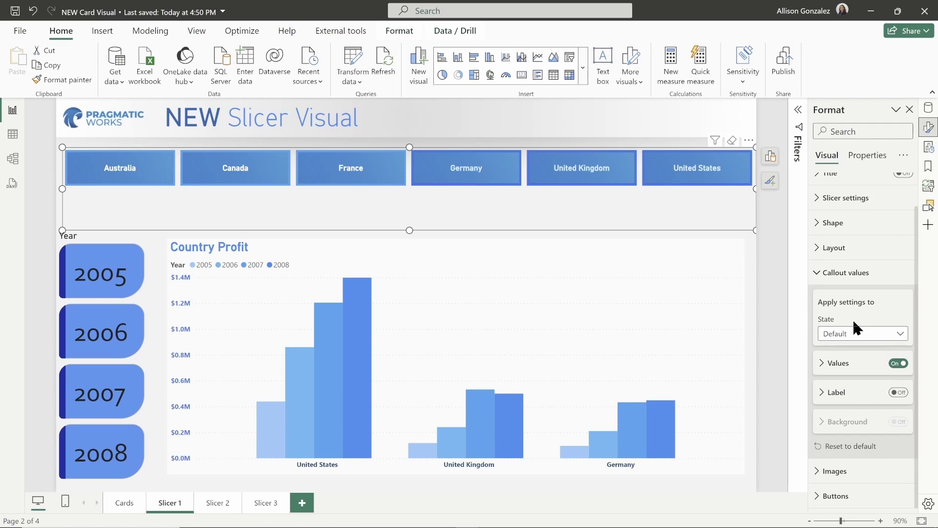
left_click(823, 364)
scroll(875, 346, "down", 3)
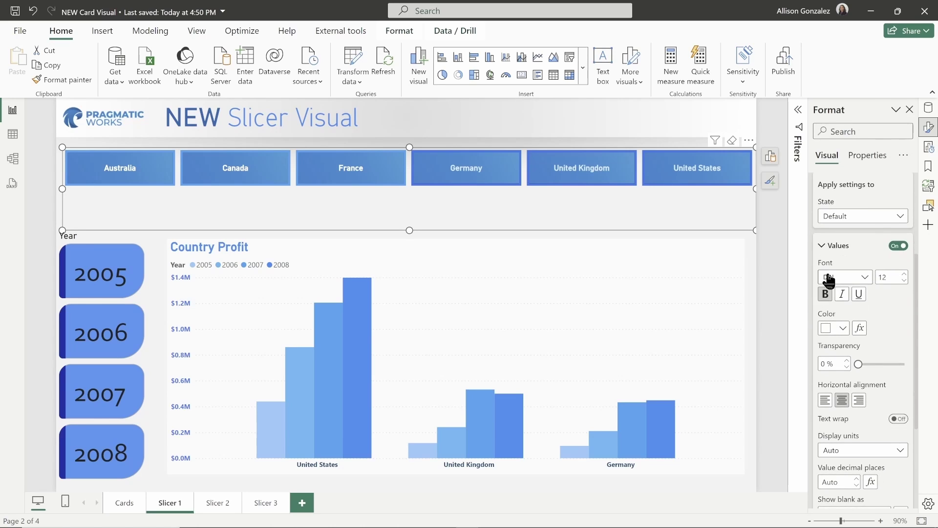
left_click(863, 276)
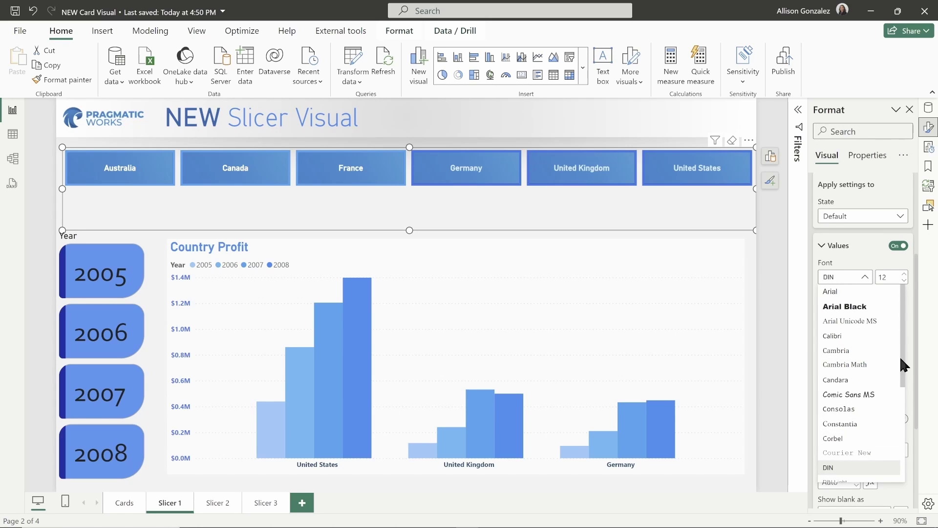
scroll(902, 406, "down", 3)
left_click_drag(902, 447, 904, 272)
left_click(904, 274)
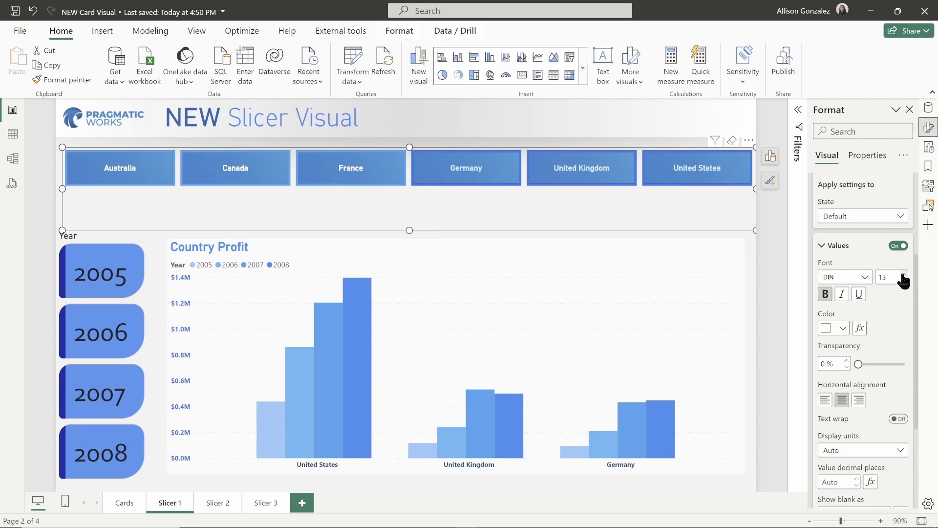
left_click(904, 274)
left_click(905, 274)
left_click(904, 274)
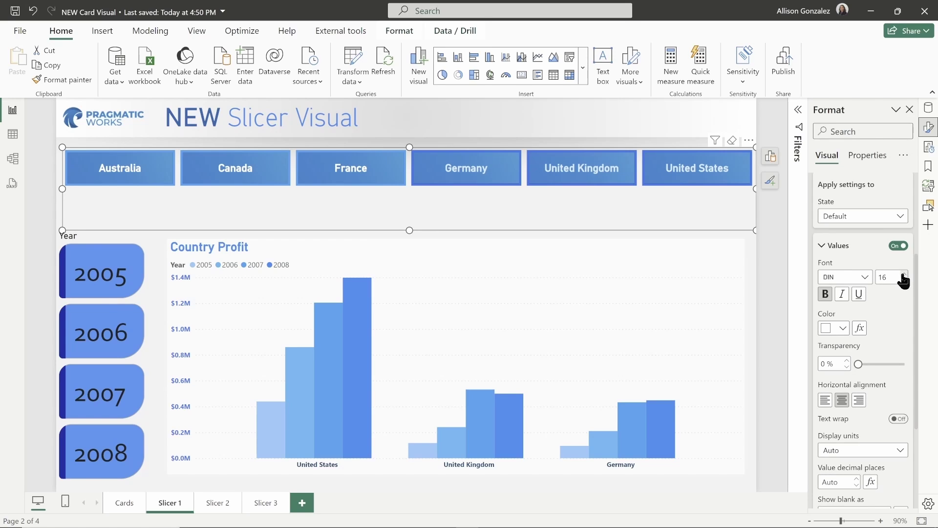
Keep label transparency at 0%, left-align the labels, turn Text wrap on, and resize the slicer
left_click(879, 364)
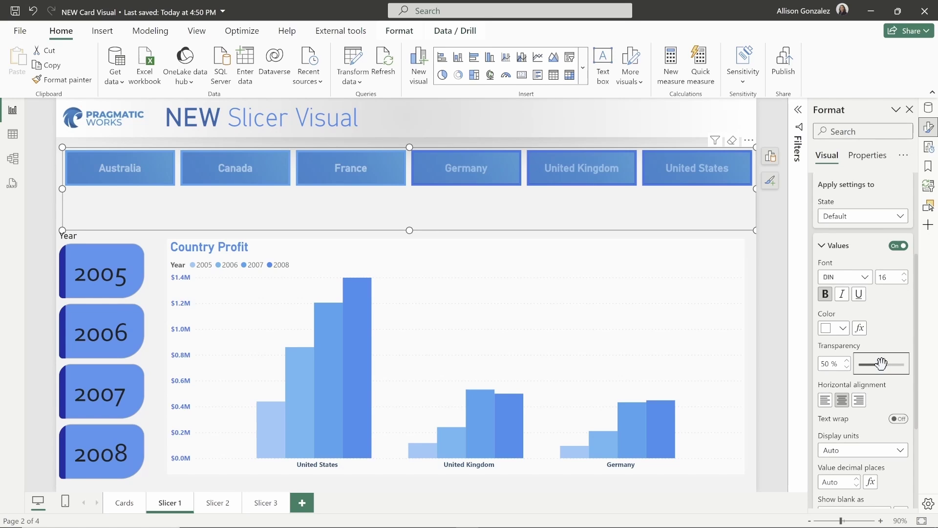
left_click_drag(879, 364, 817, 361)
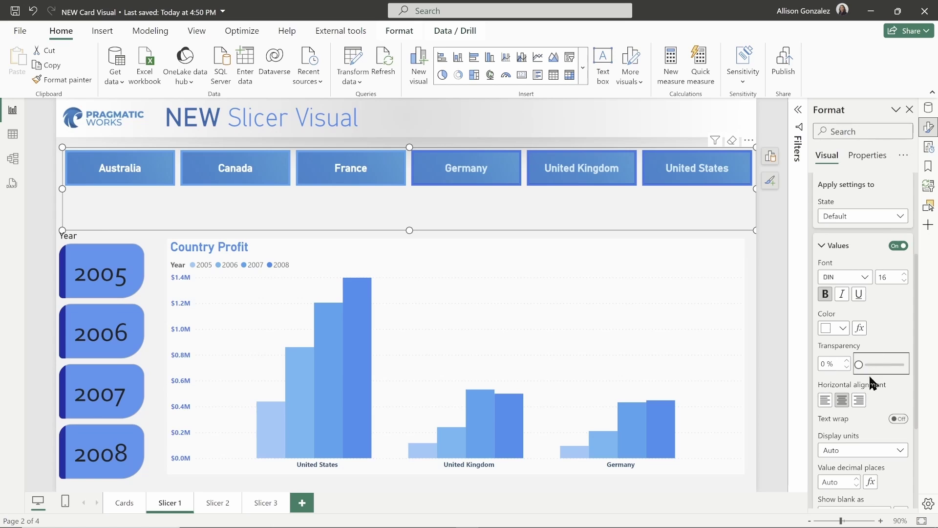
scroll(878, 381, "down", 3)
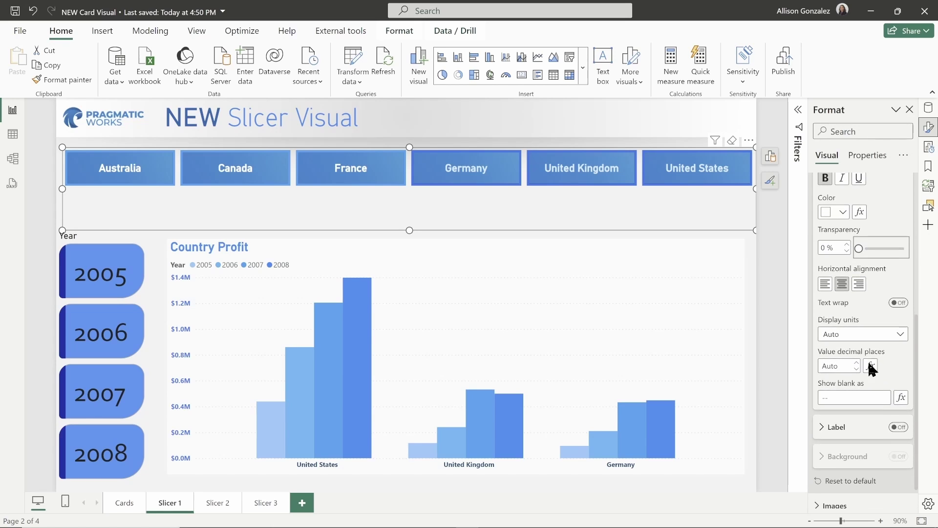
left_click(825, 283)
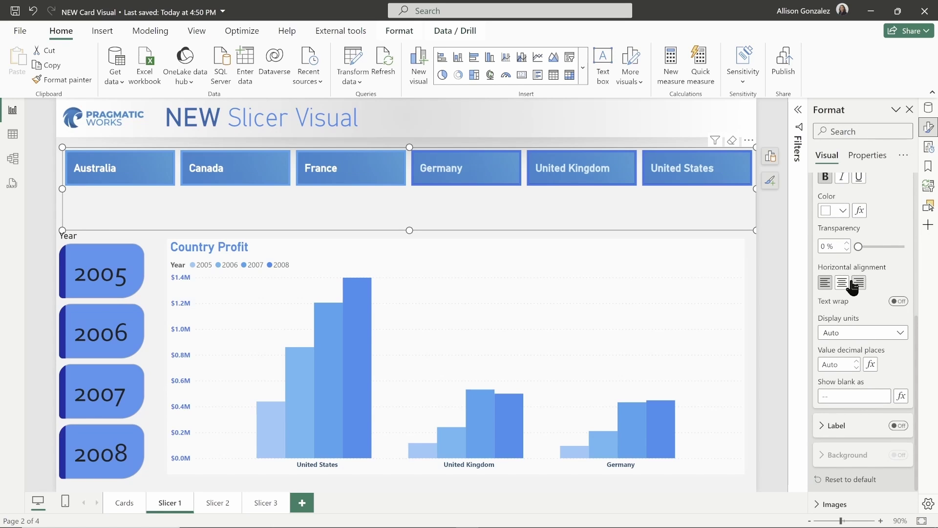
left_click(901, 302)
left_click_drag(733, 220, 756, 242)
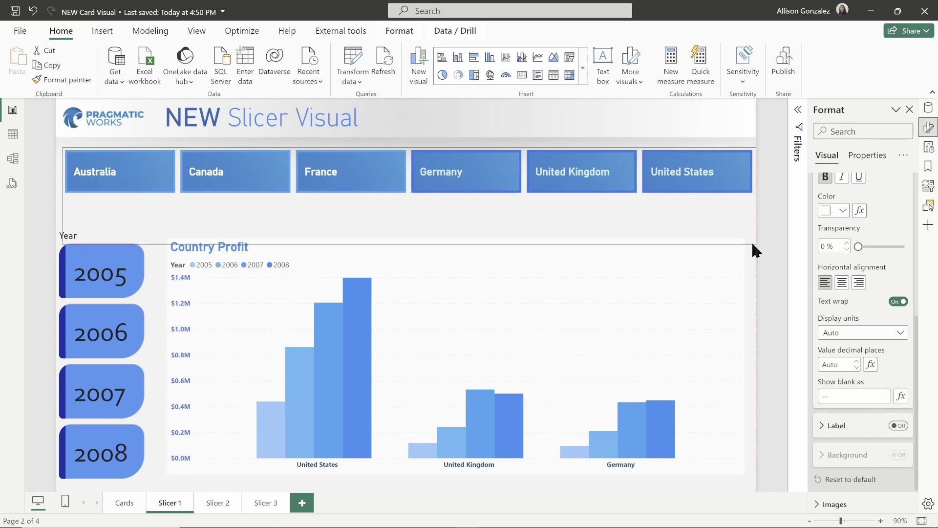
Switch the Callout values state to Hover so hovered country labels turn blue
left_click(847, 334)
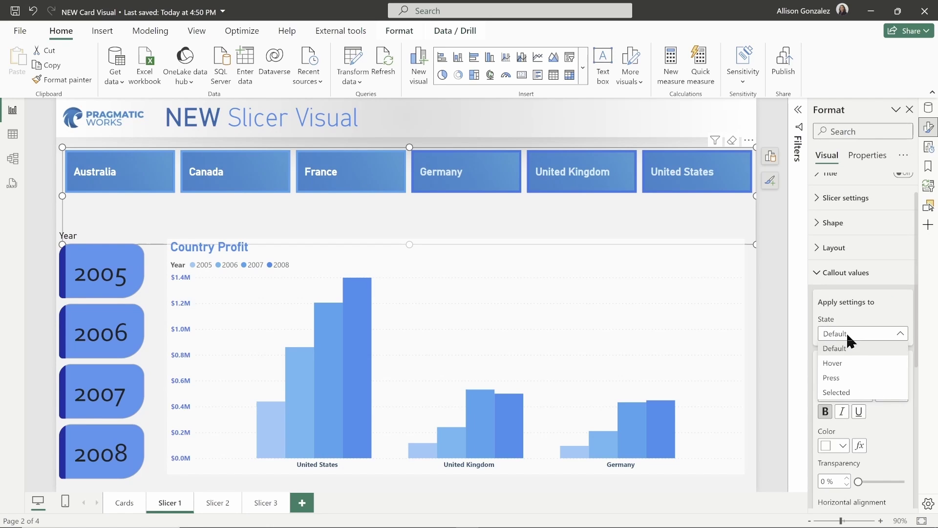
left_click(845, 364)
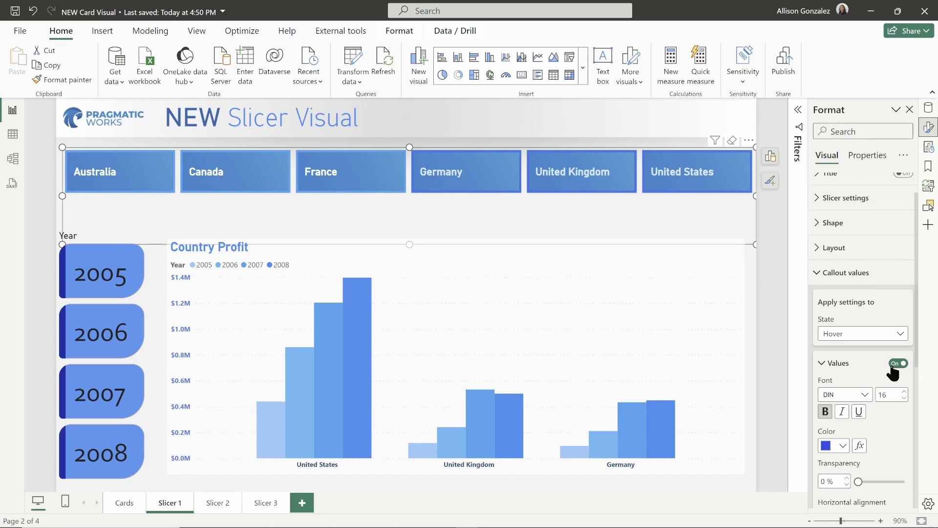
scroll(896, 366, "down", 3)
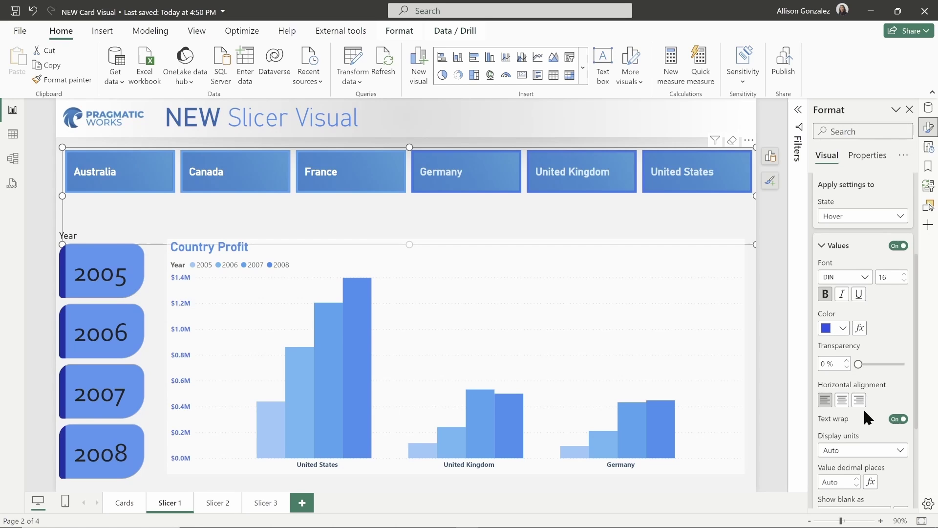
scroll(863, 408, "down", 3)
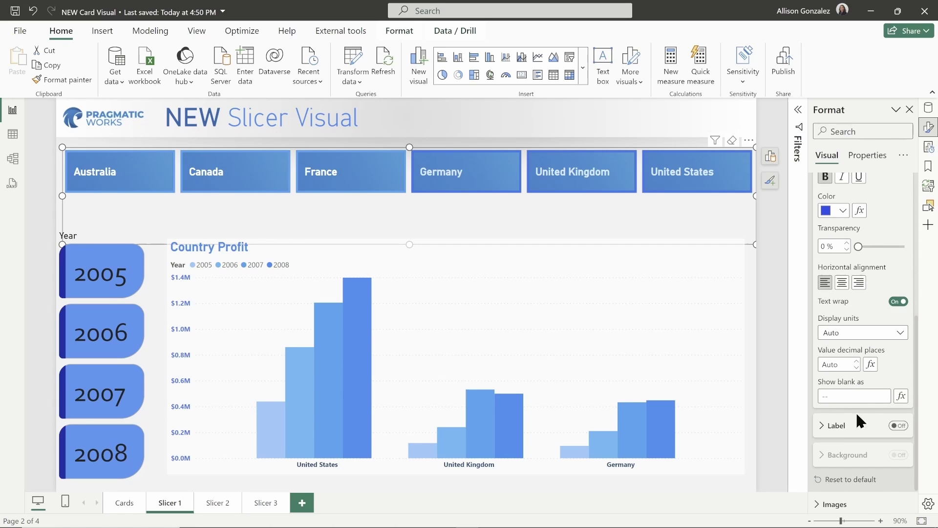
scroll(866, 337, "up", 3)
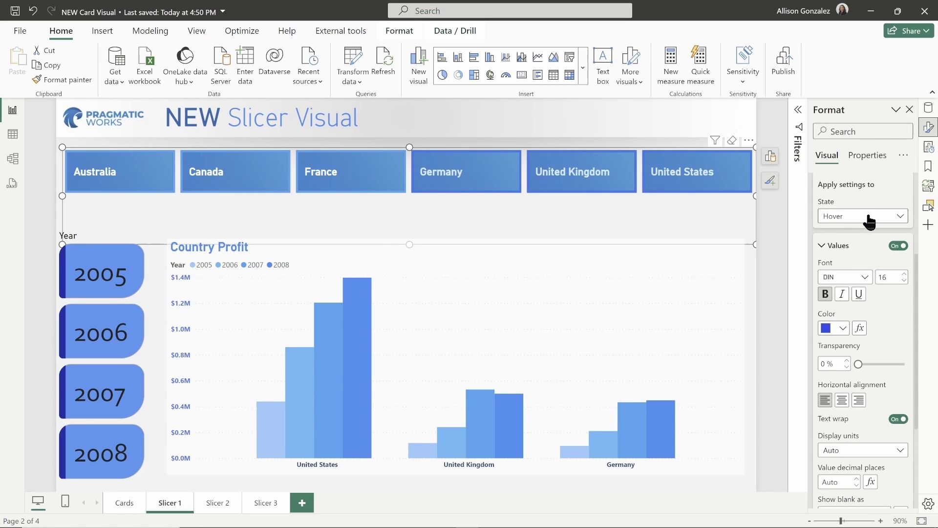
Switch the Callout values state to Selected and filter Country Profit to United States only
left_click(578, 180)
left_click(707, 185)
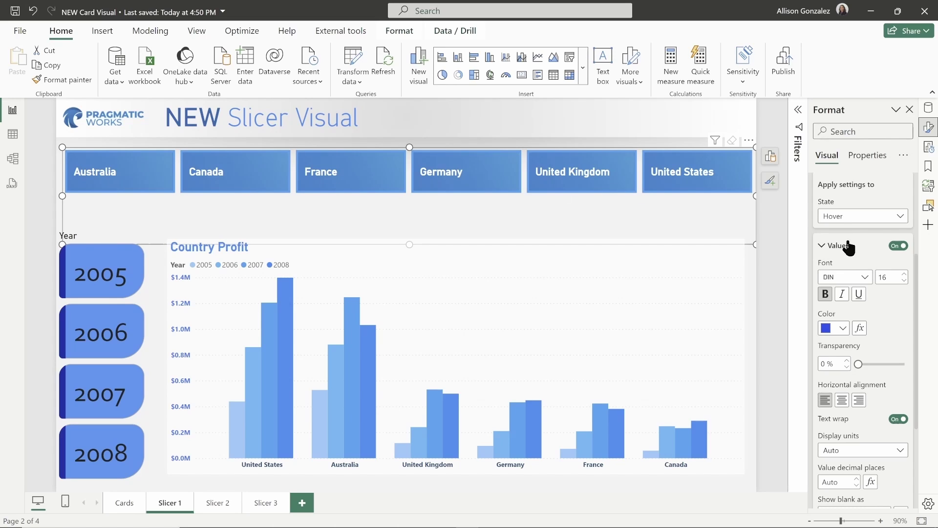
left_click(852, 215)
left_click(849, 265)
left_click(662, 176)
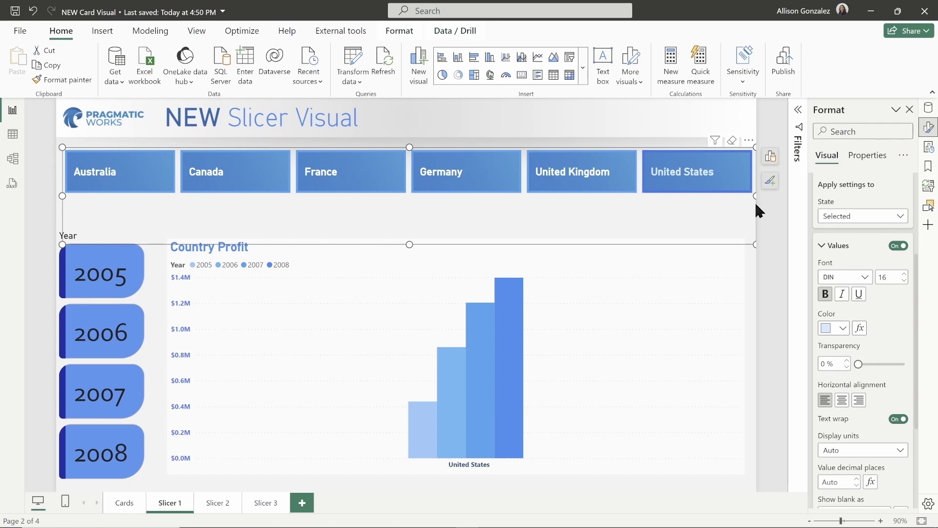
scroll(831, 271, "up", 3)
Expand the button settings and clear the United States filter to show all countries
left_click(818, 274)
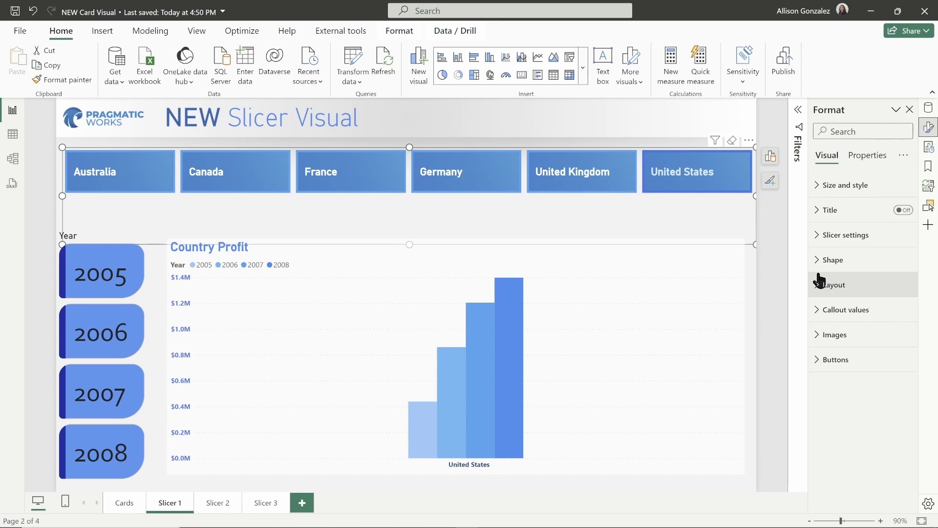
left_click(817, 361)
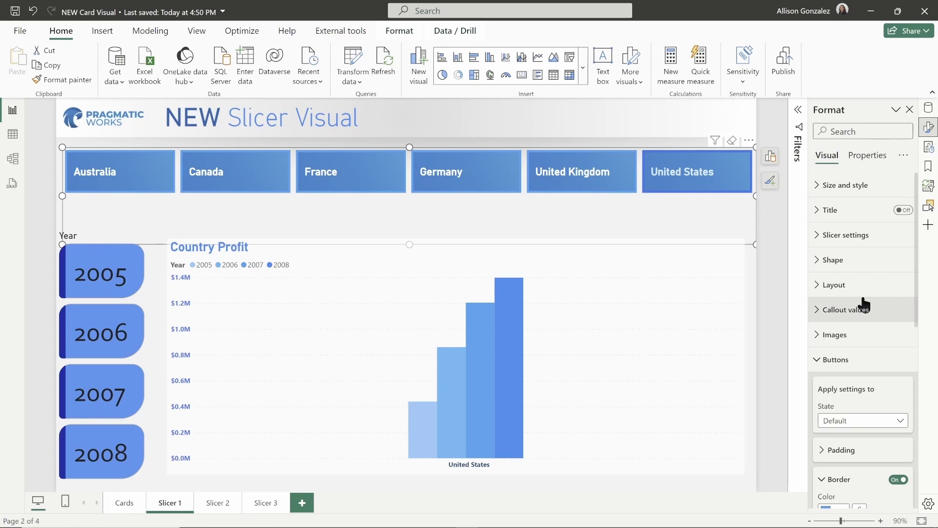
scroll(863, 304, "down", 4)
scroll(862, 295, "up", 3)
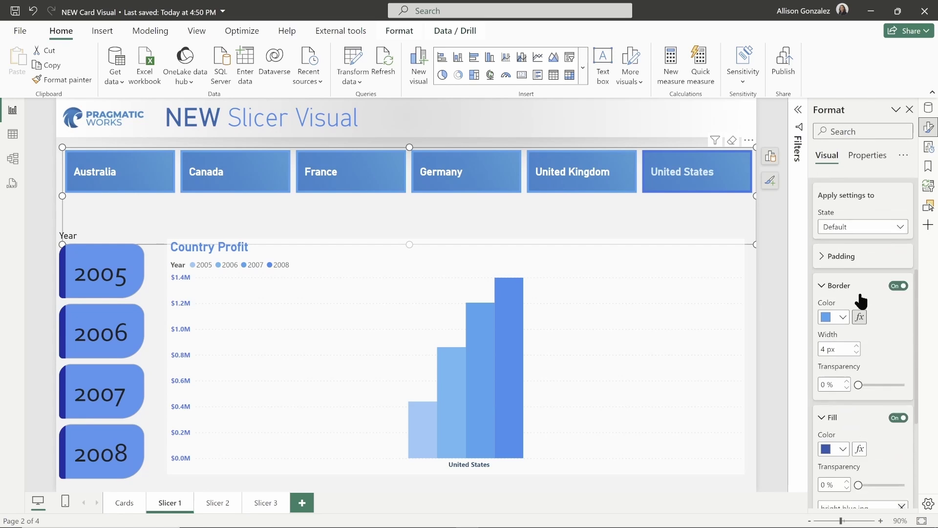
left_click(900, 303)
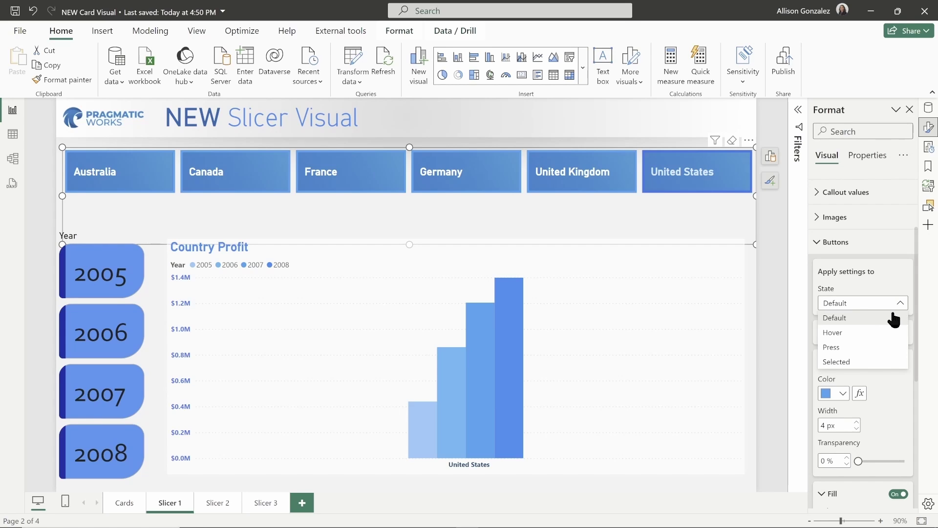
left_click(698, 185)
left_click(696, 190)
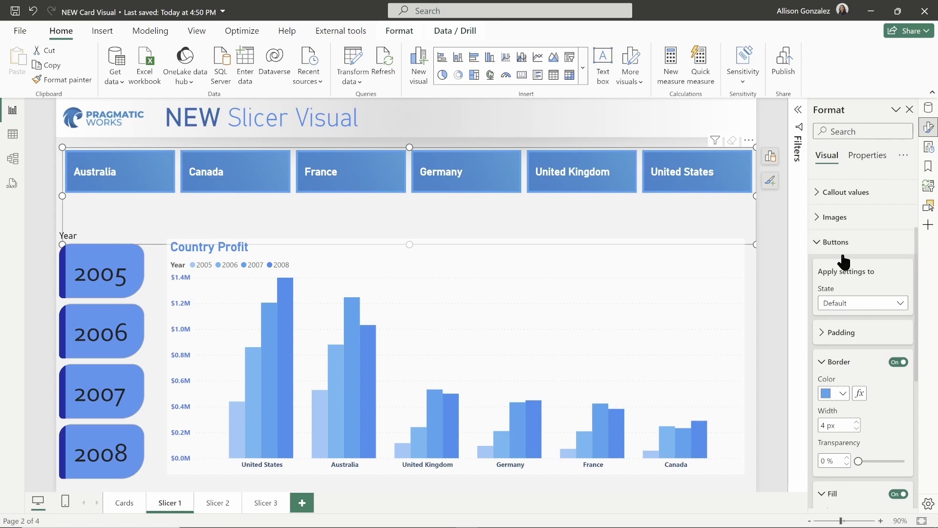
left_click(859, 308)
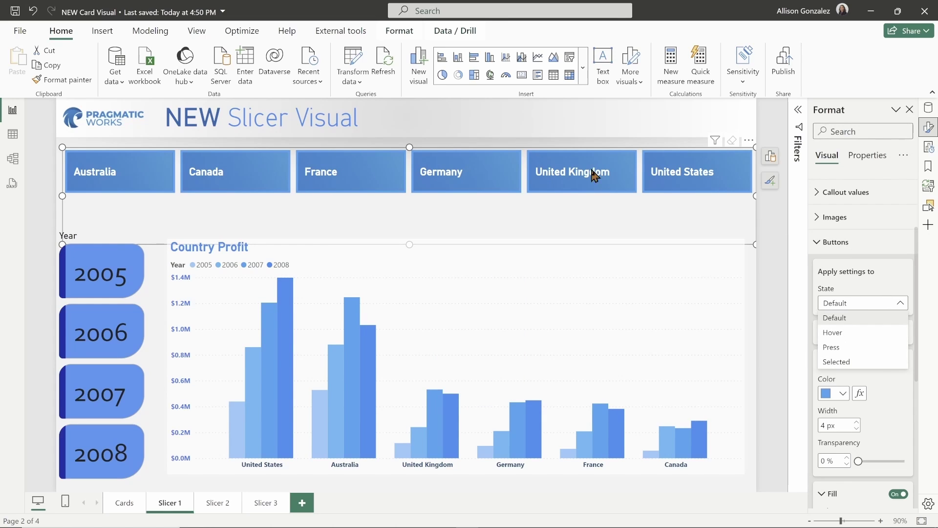
left_click(486, 200)
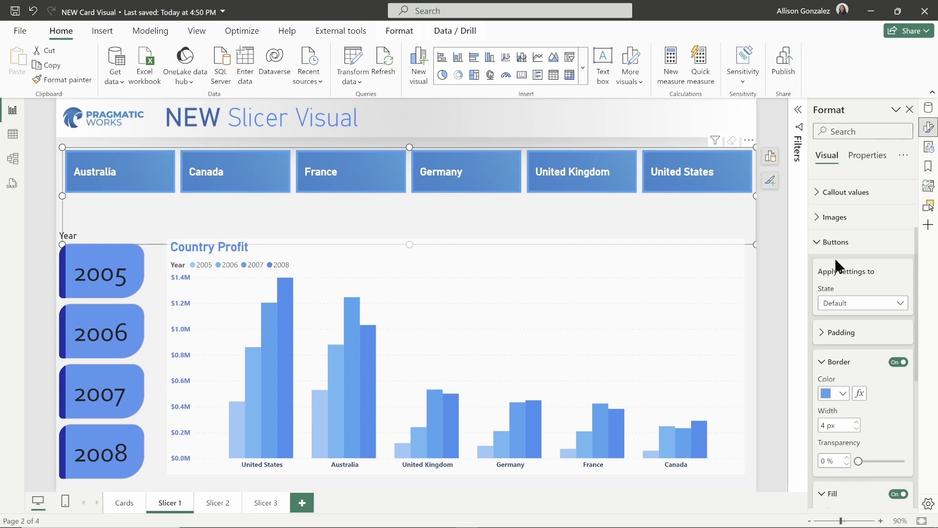
Style the Selected button state, with United States selected in the slicer
left_click(873, 301)
left_click(839, 362)
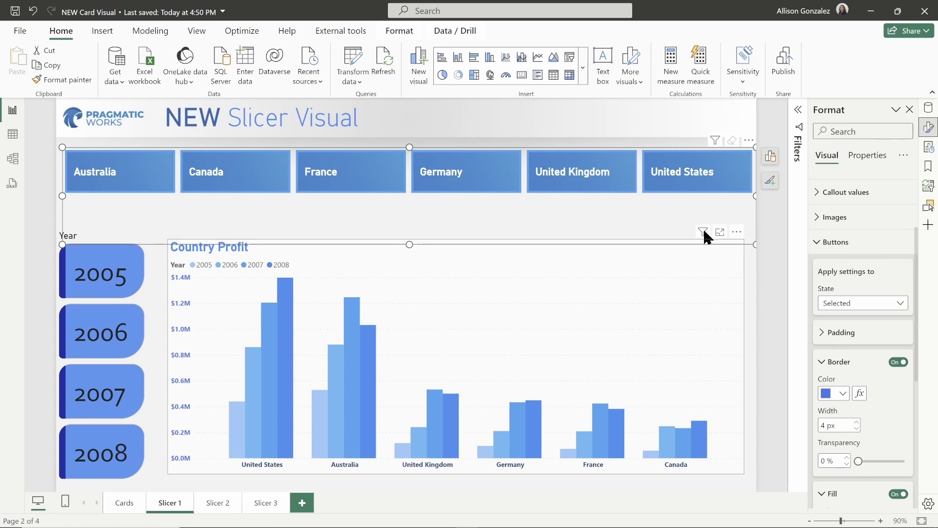
left_click(670, 177)
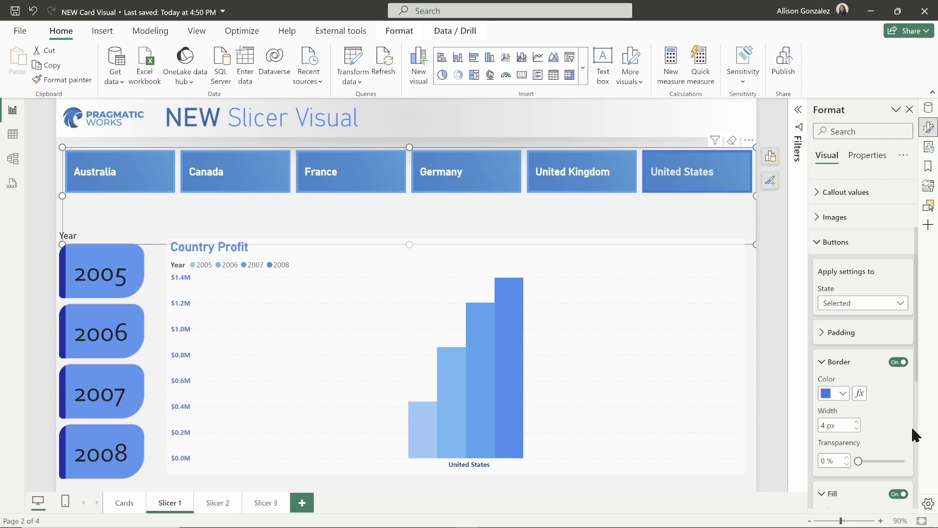
scroll(872, 418, "down", 3)
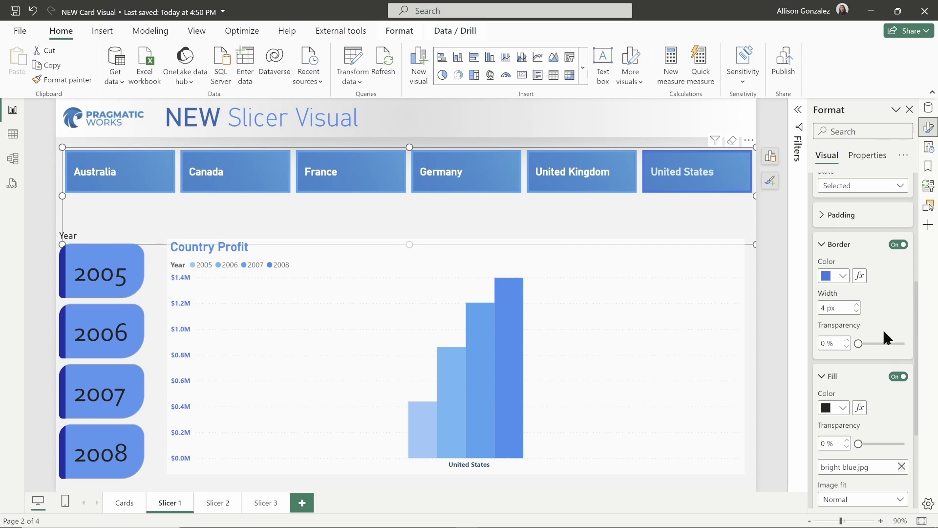
Set the selected buttons' border width to 5 px
left_click(856, 304)
left_click(857, 304)
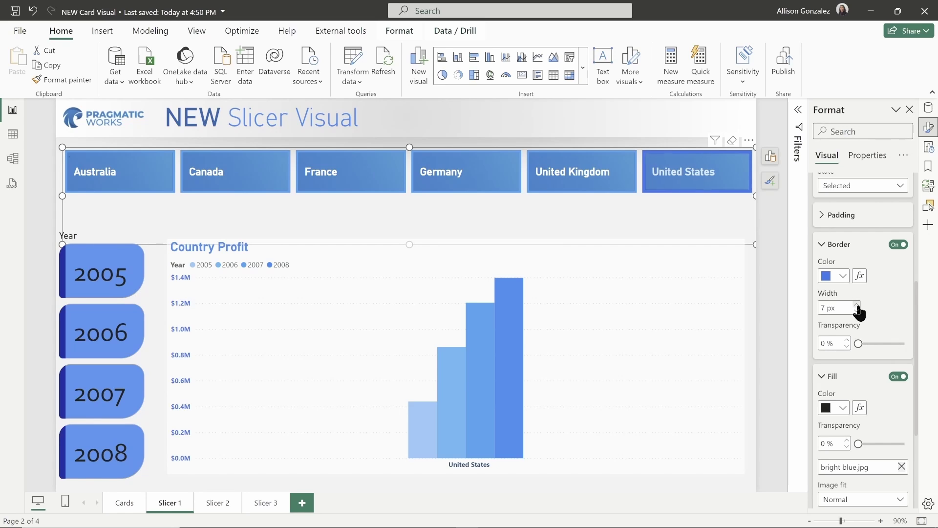
left_click(857, 304)
left_click(857, 304)
left_click(856, 304)
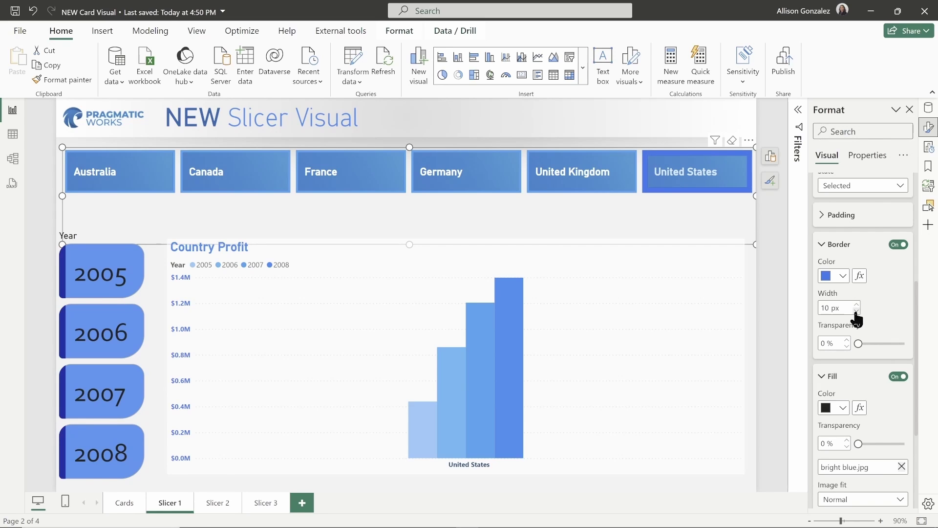
left_click(857, 311)
left_click(857, 311)
left_click(856, 310)
left_click(856, 311)
left_click(856, 311)
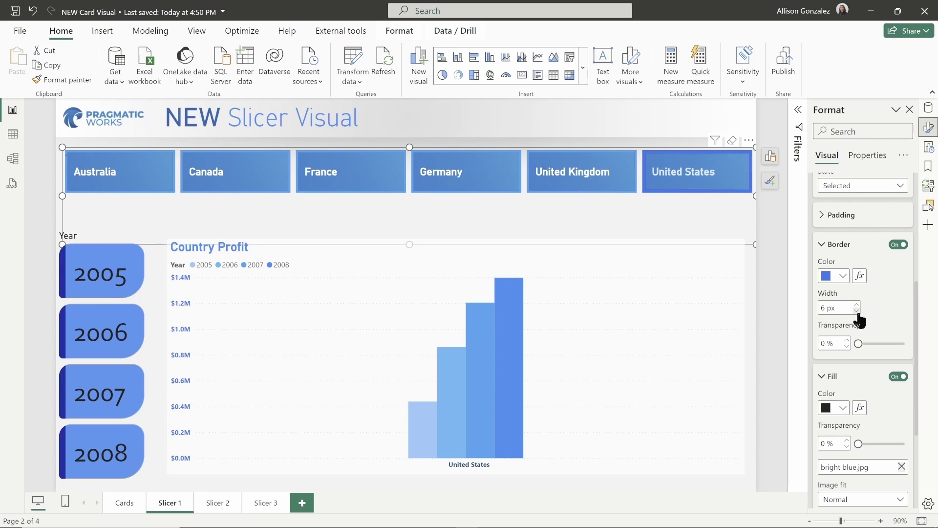
left_click(856, 311)
left_click(839, 243)
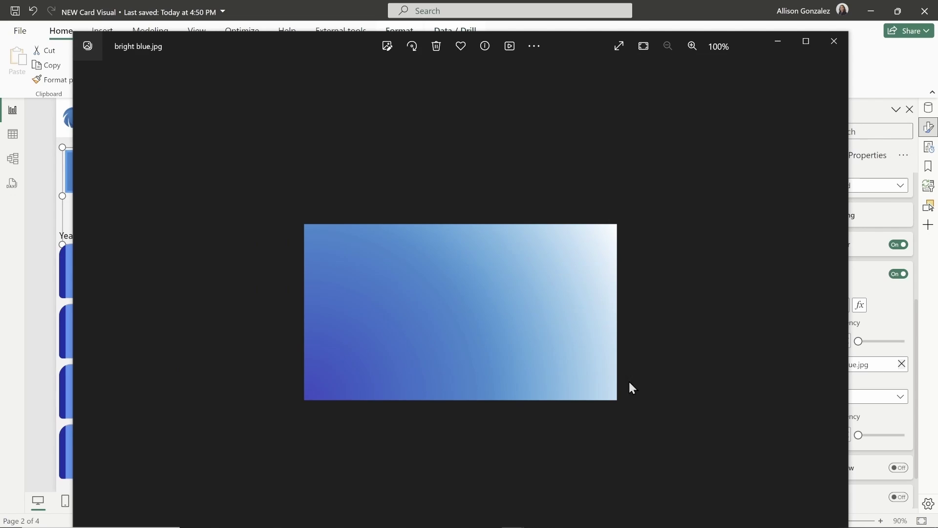
left_click_drag(350, 46, 0, 44)
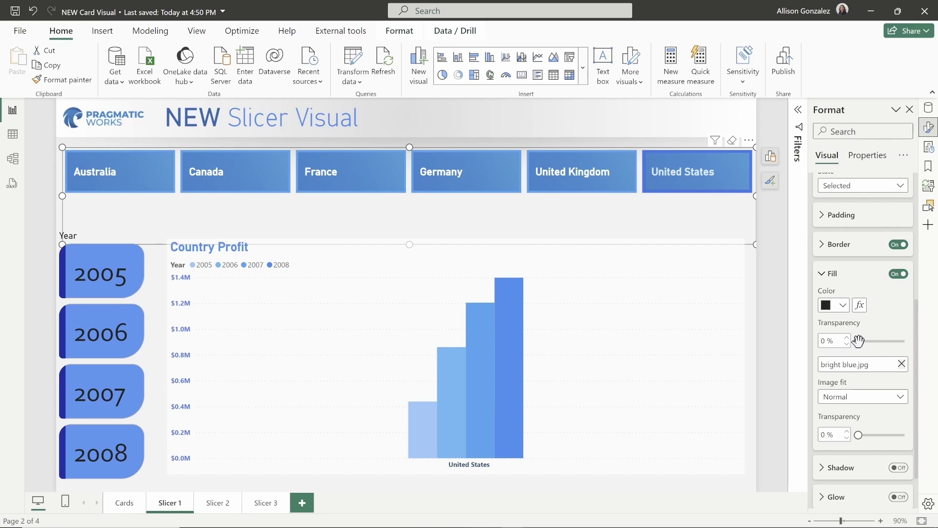
mouse_move(858, 341)
left_mouse_down()
mouse_move(890, 340)
mouse_move(896, 350)
mouse_move(896, 342)
mouse_move(857, 349)
left_mouse_up()
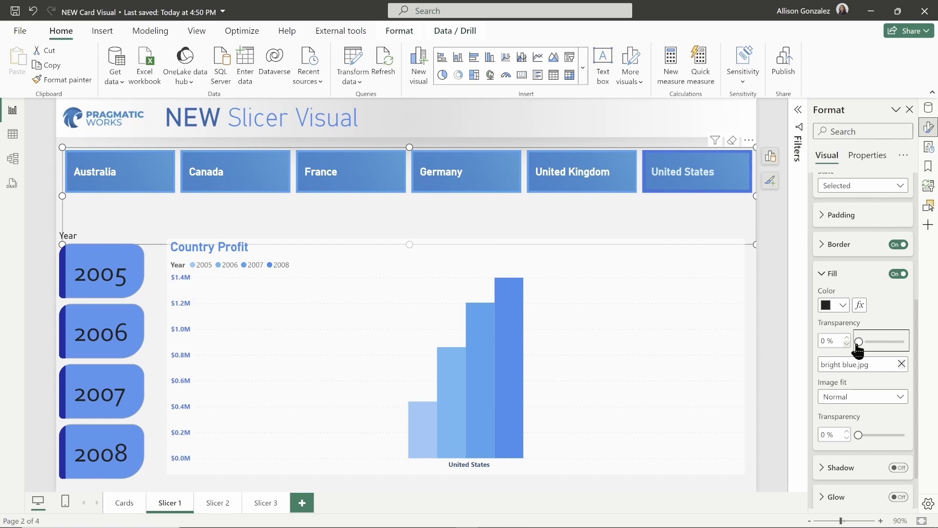
left_click(900, 396)
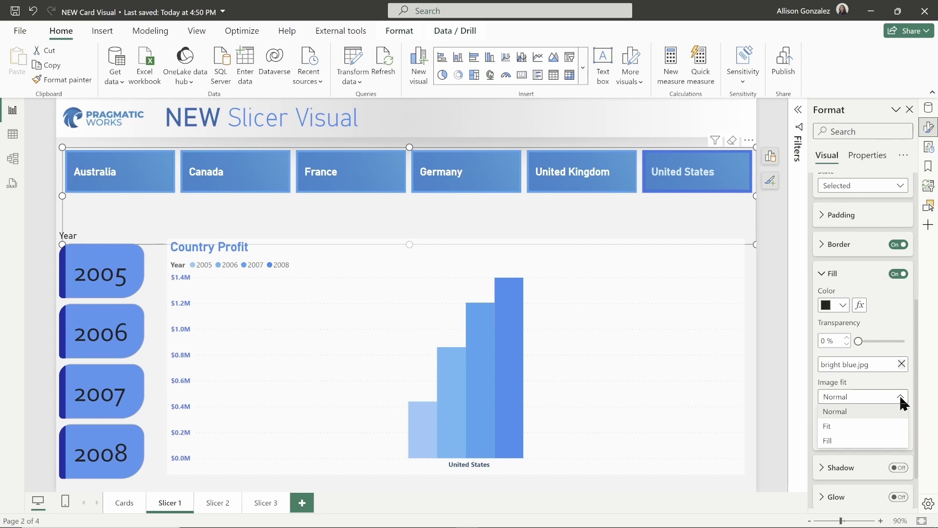
left_click(919, 349)
left_click(821, 274)
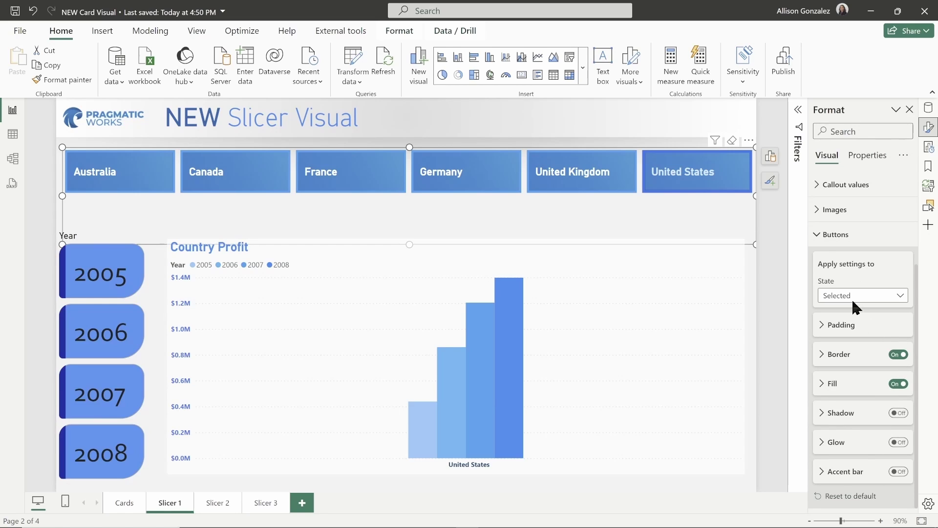
left_click(826, 235)
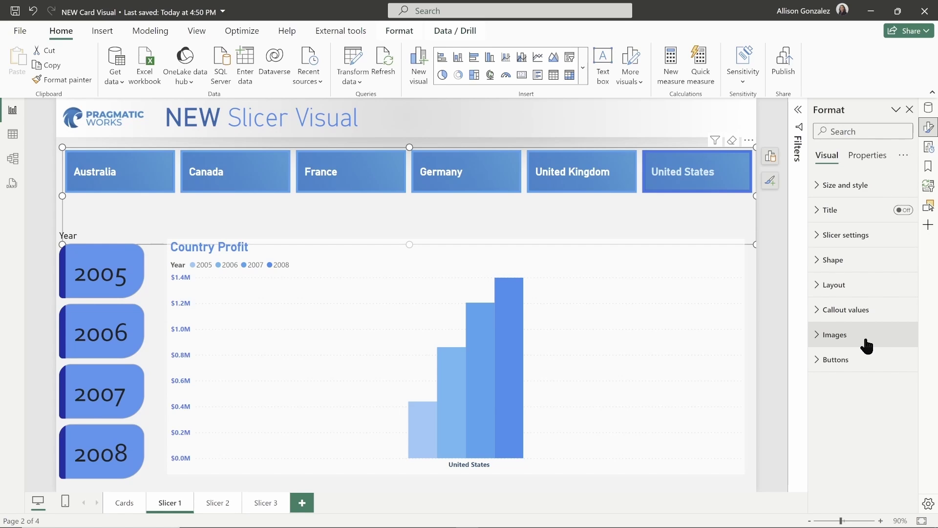
Select the Year slicer and view its rounded-rectangle shape with 22, 22, 7 and 43 px corners
left_click(140, 307)
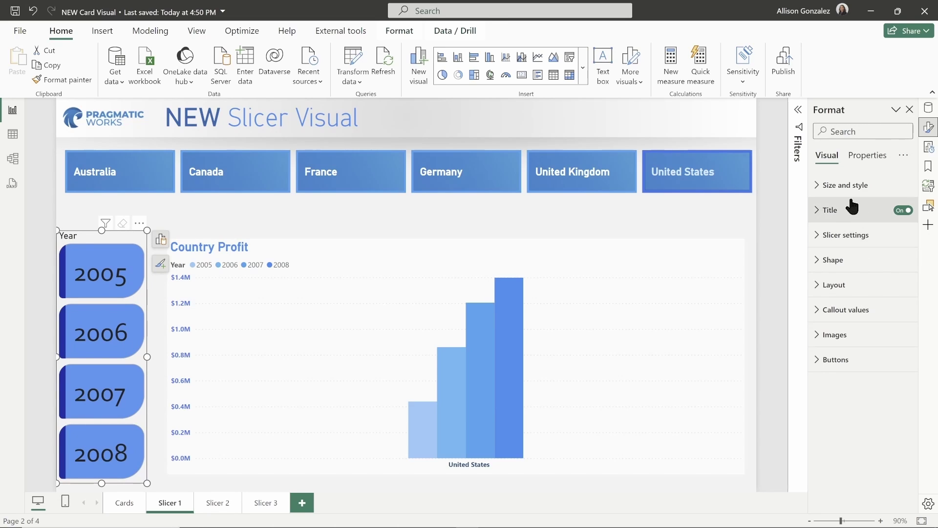
left_click(817, 260)
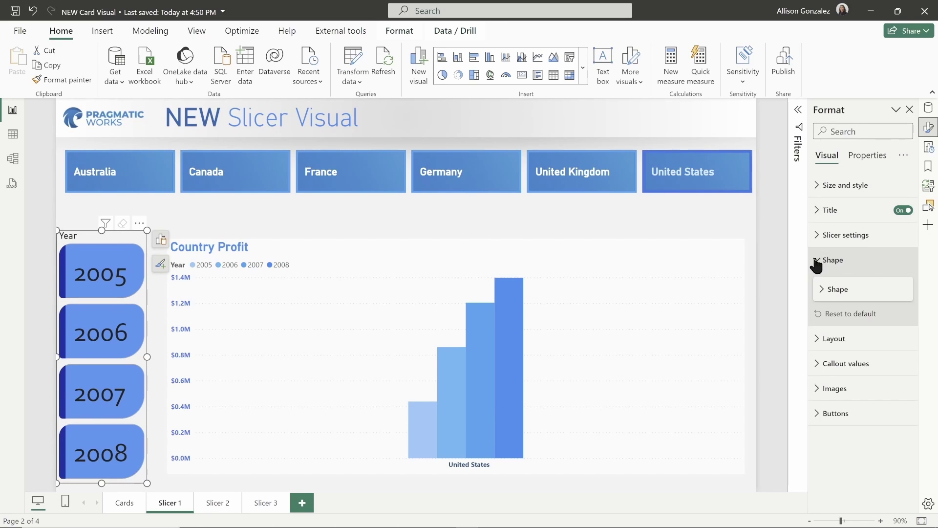
left_click(824, 291)
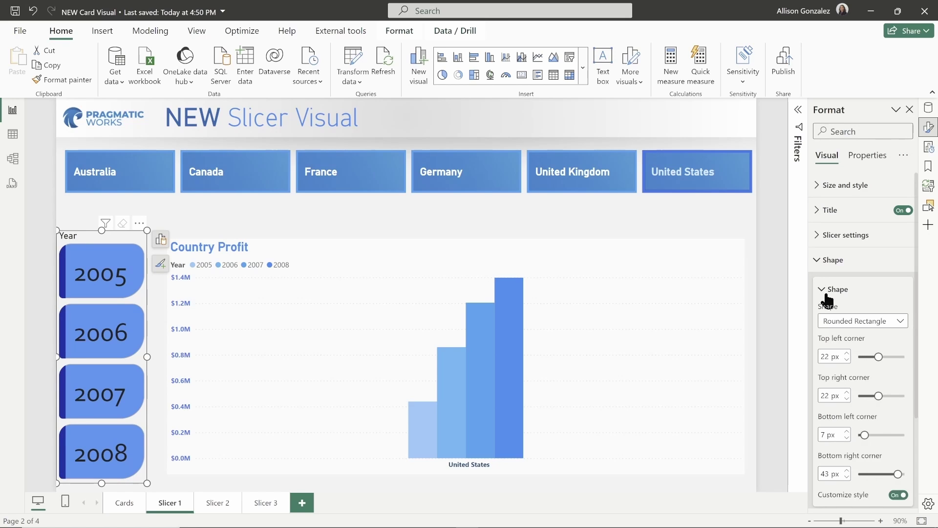
scroll(889, 297, "down", 3)
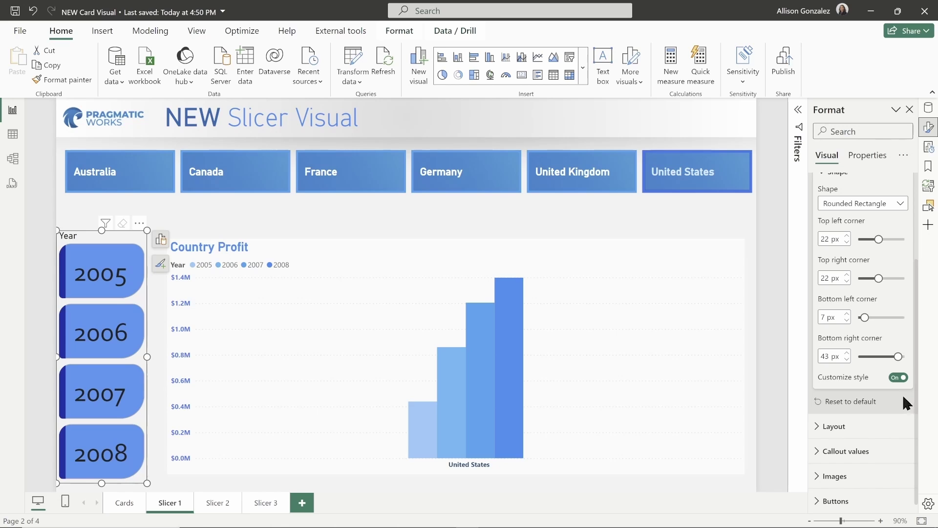
scroll(885, 406, "down", 1)
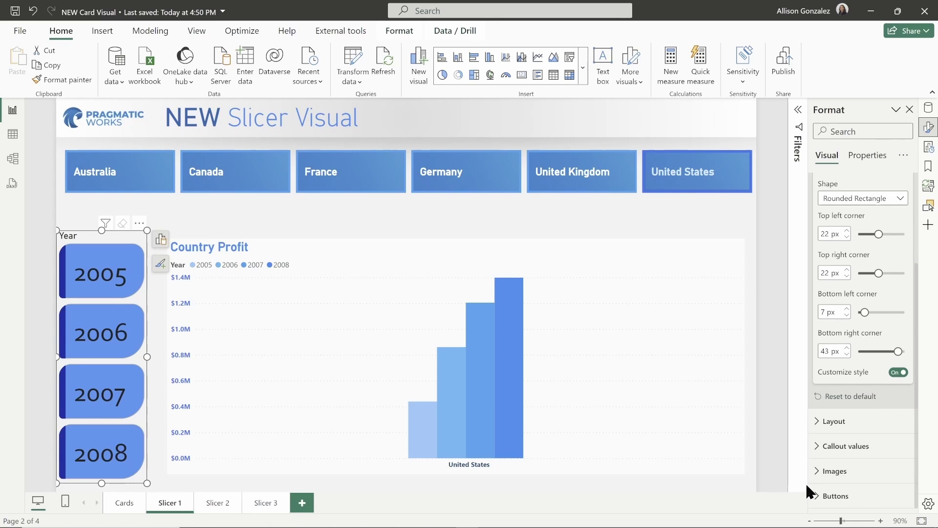
Review the Year slicer's accent bar, keeping position Left, then go to the Slicer 2 page
left_click(826, 496)
scroll(858, 440, "down", 5)
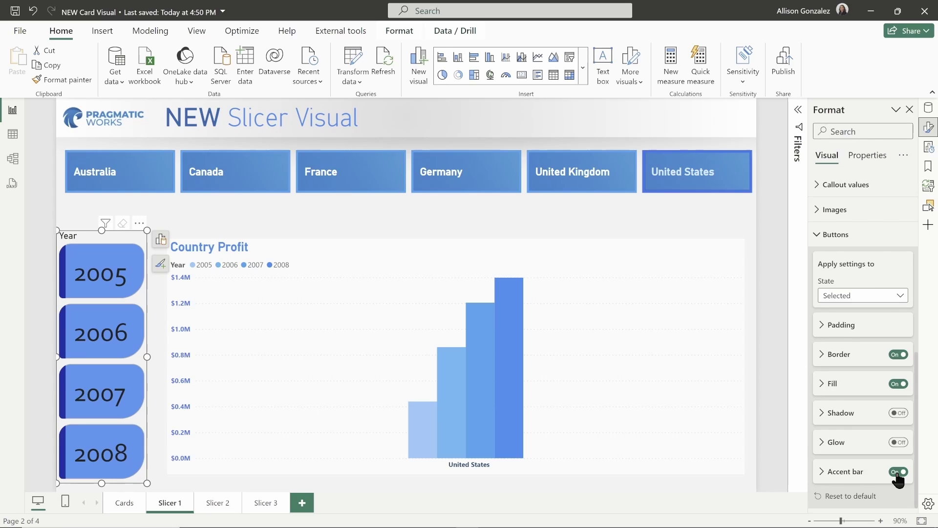
left_click(898, 479)
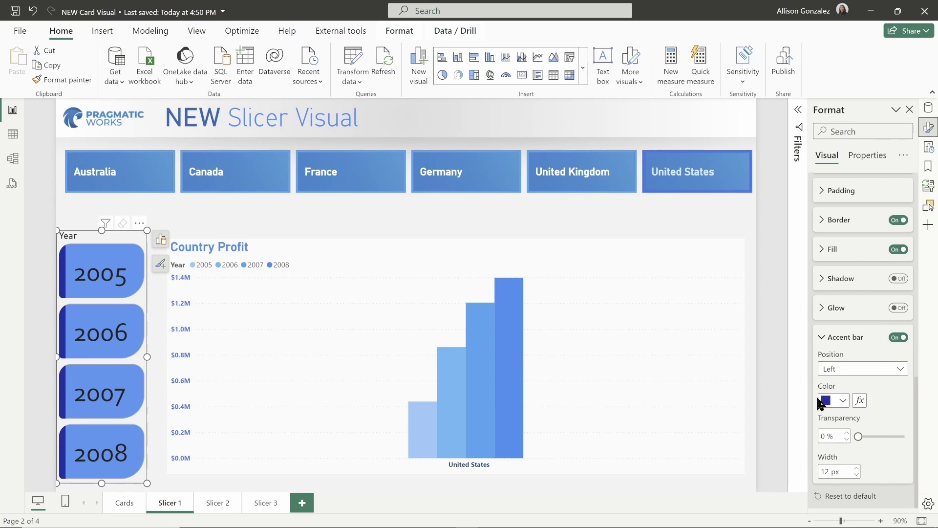
left_click(901, 369)
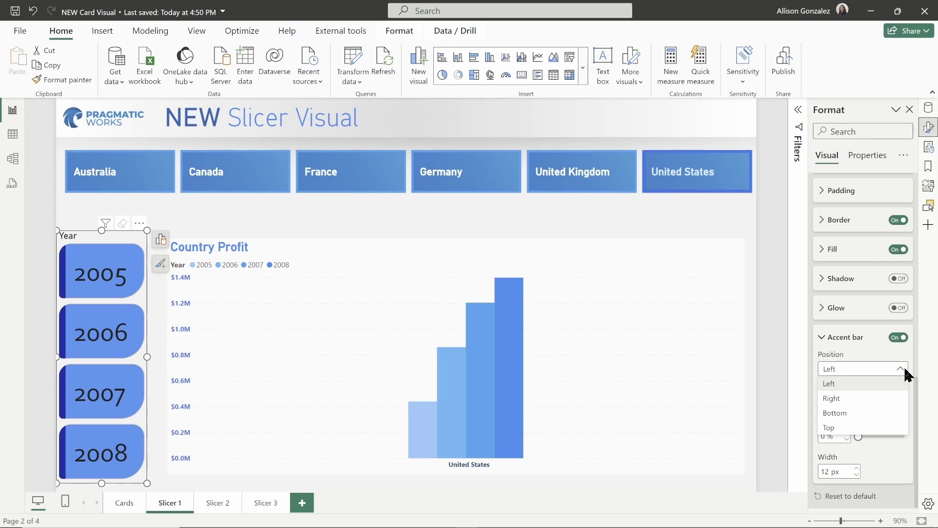
left_click(889, 451)
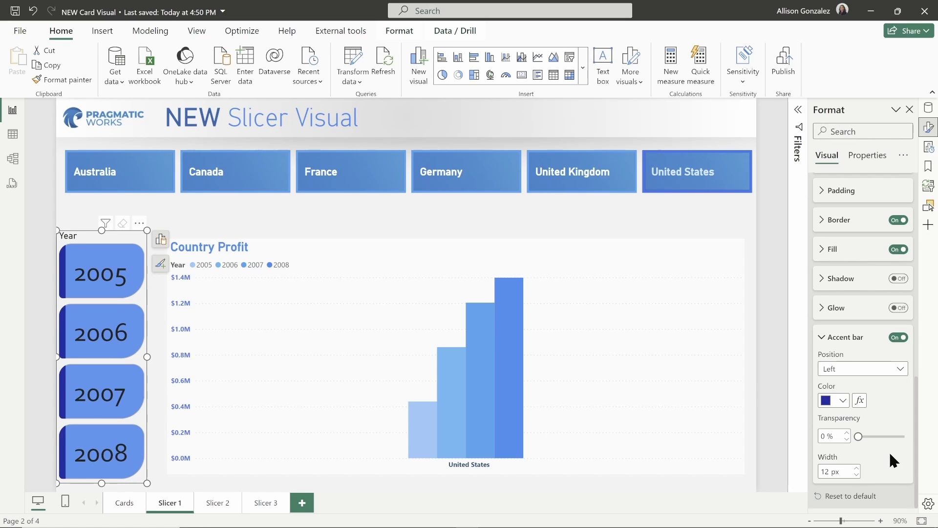
left_click(218, 508)
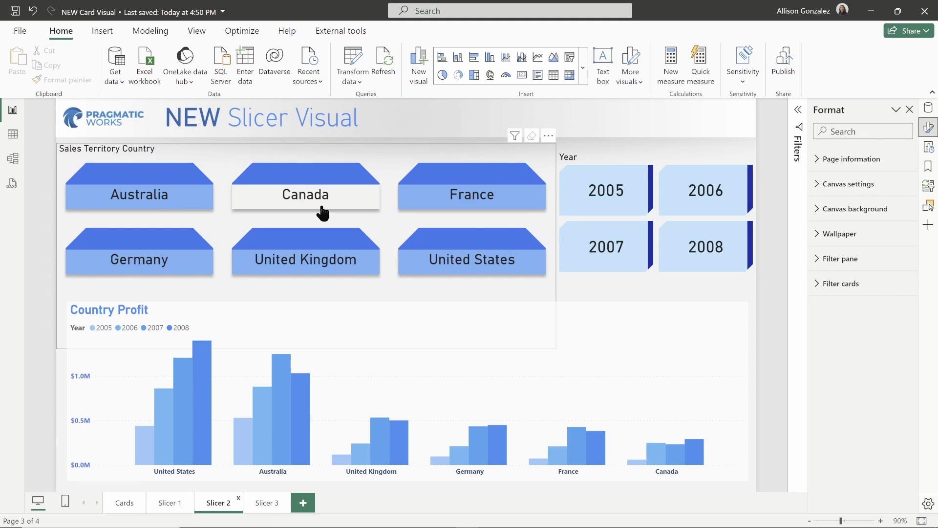
Select the Slicer 2 country slicer and filter Country Profit to France
left_click(225, 174)
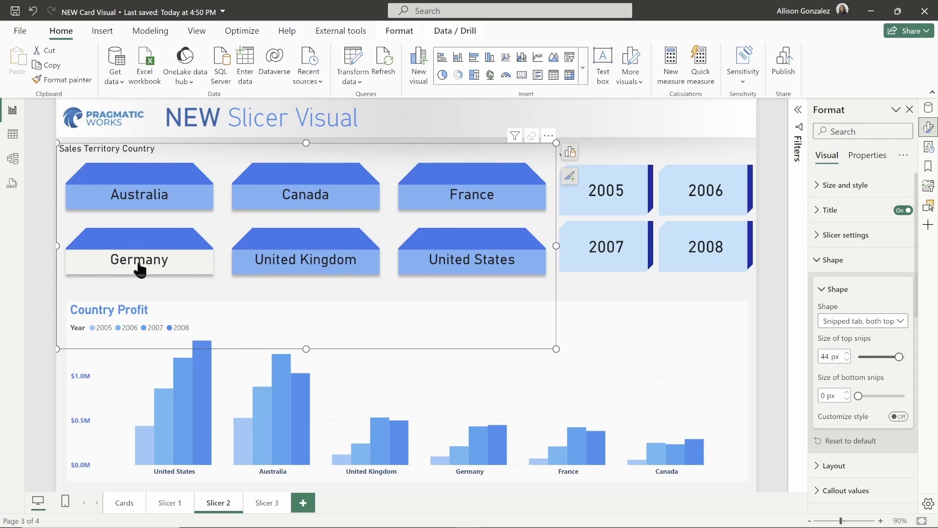
left_click(437, 200)
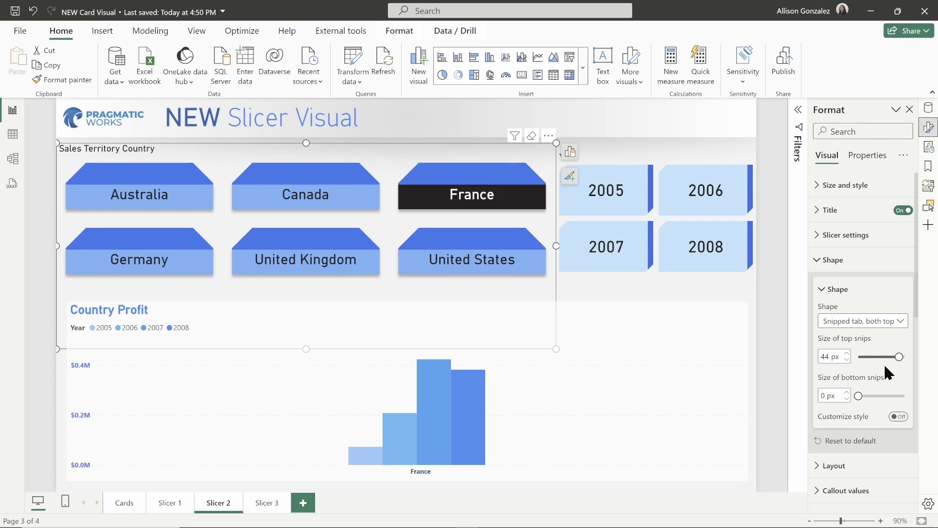
scroll(870, 402, "down", 5)
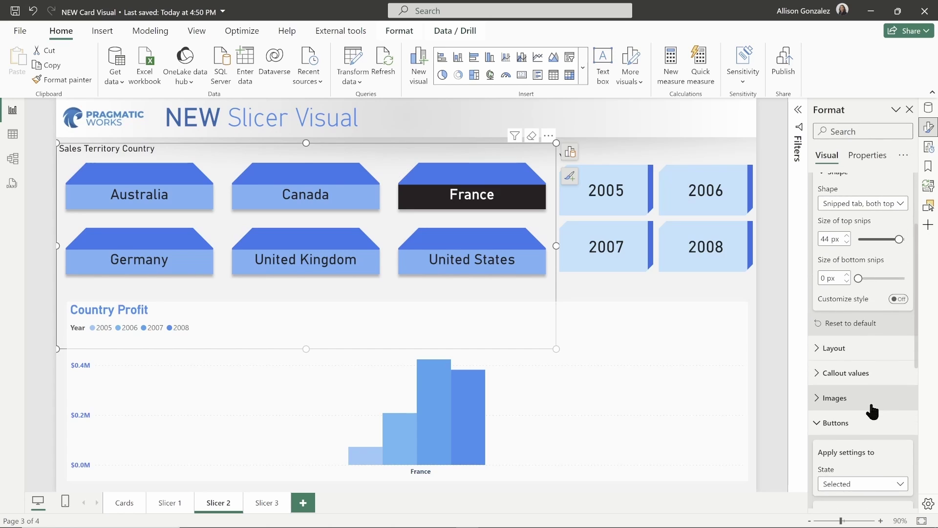
Review the Buttons settings, then select 2007 in the Year slicer
scroll(868, 391, "down", 3)
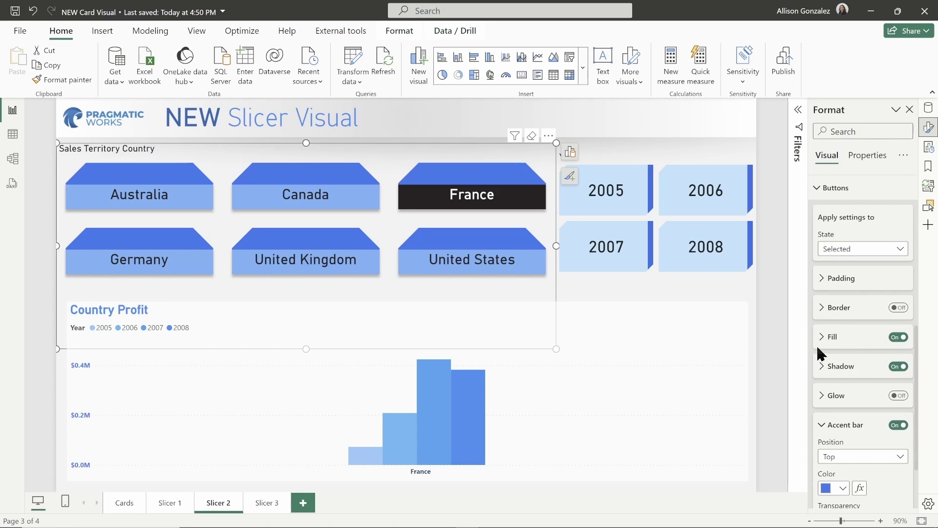
scroll(852, 435, "down", 2)
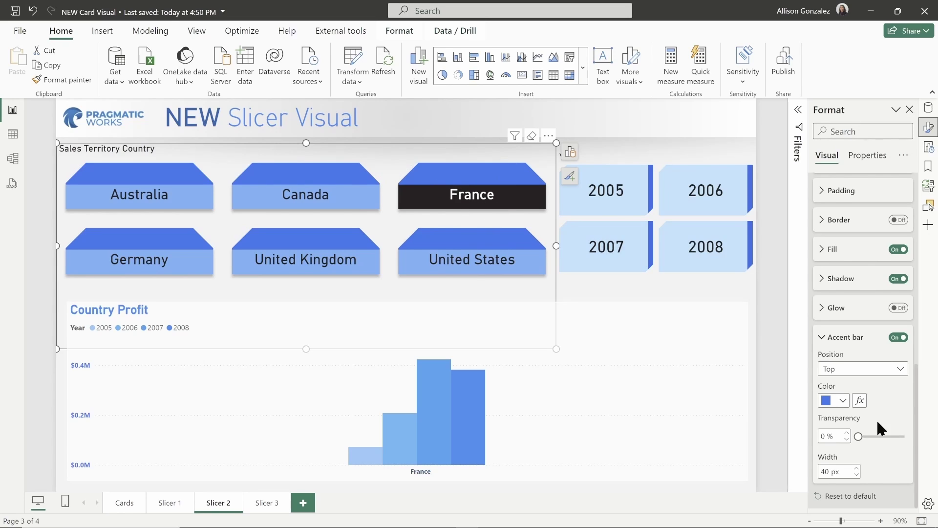
left_click(668, 151)
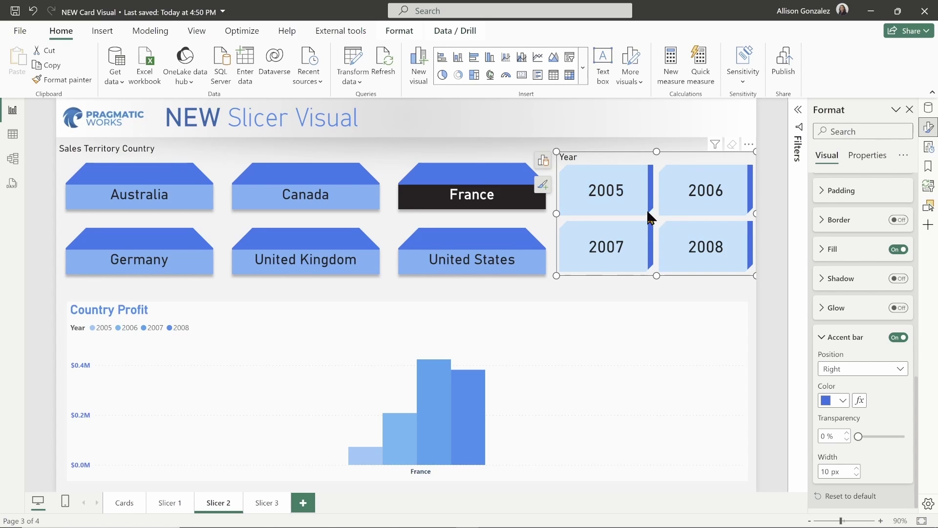
left_click(636, 261)
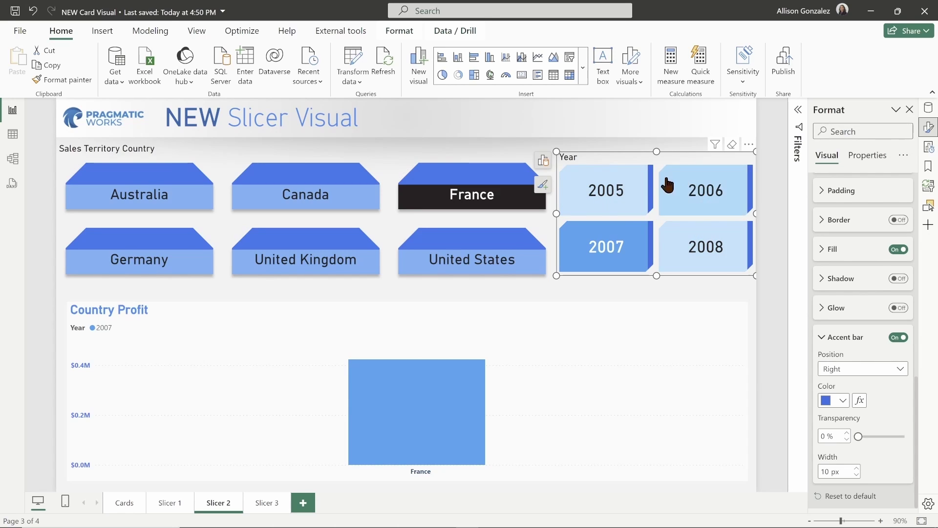
Open the Slicer 3 page and view the Country Profit bar tooltips
left_click(268, 503)
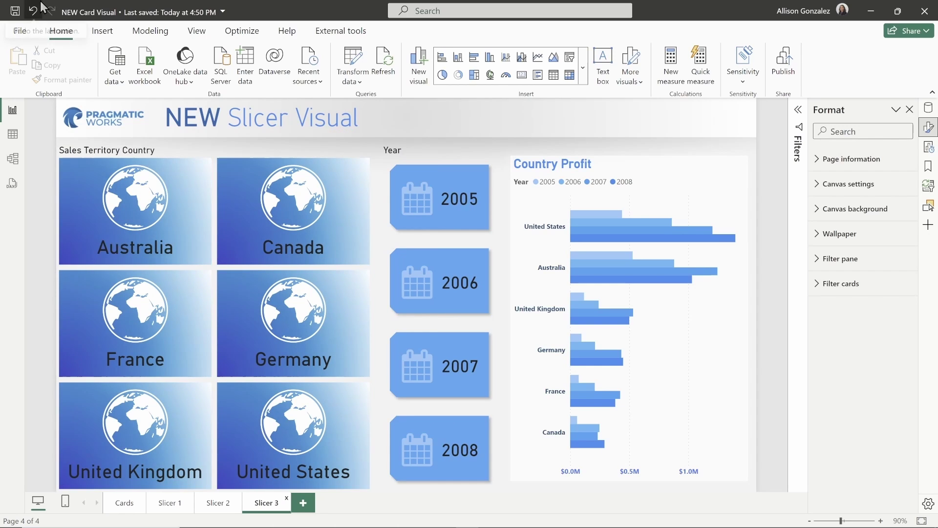
mouse_move(578, 234)
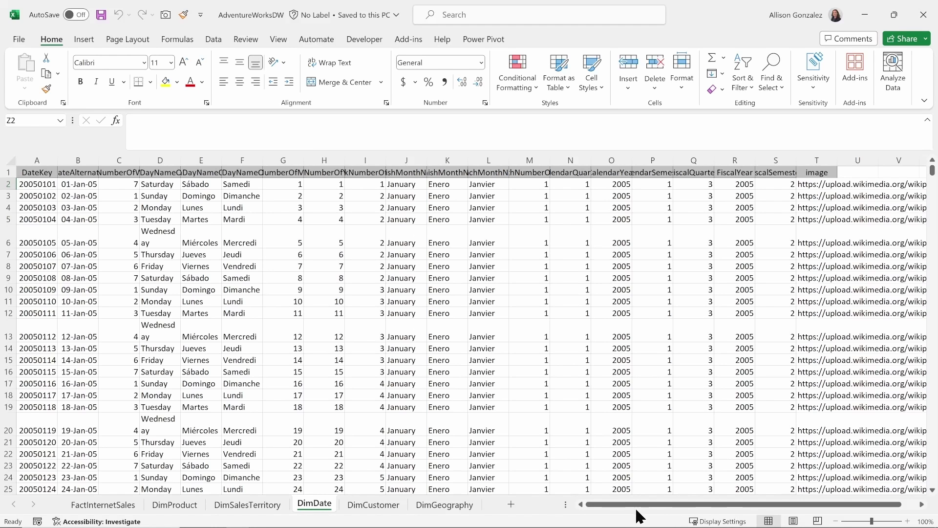
Check the calendar icon URL in DimDate cell T2, then view the DimSalesTerritory sheet's globe URLs
scroll(621, 508, "right", 1)
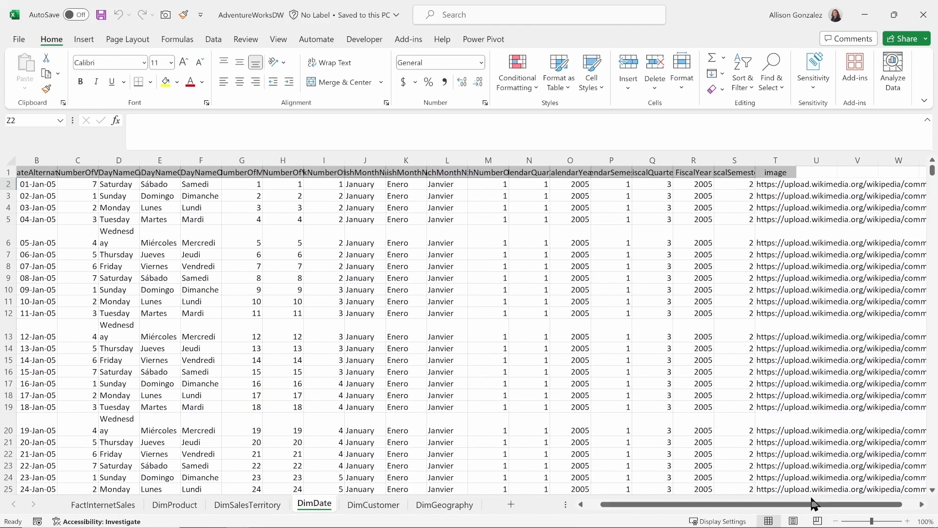
left_click(793, 185)
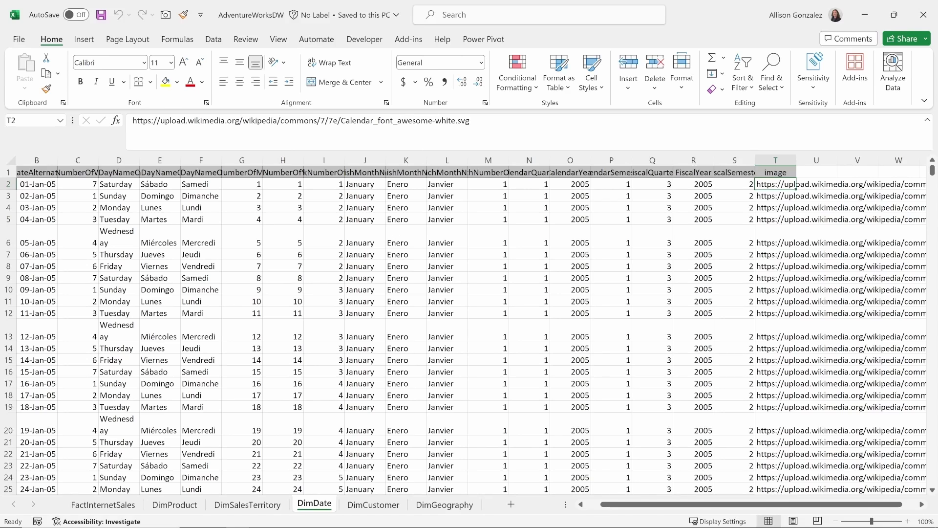
mouse_move(358, 508)
left_click(227, 506)
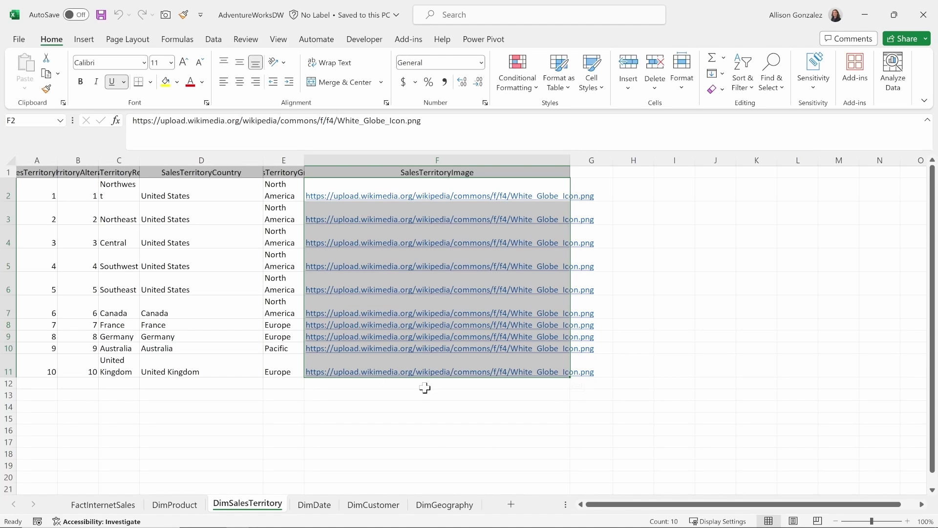
left_click(866, 15)
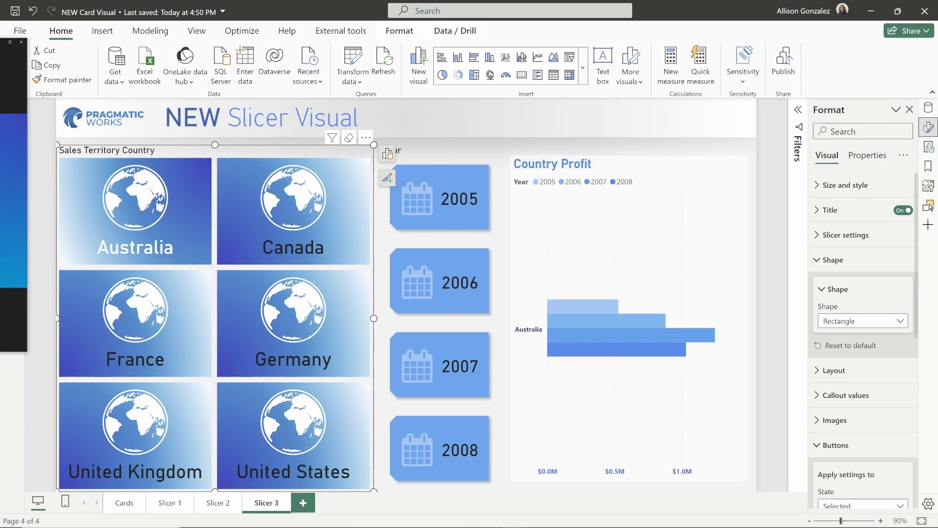
Bring the bright blue - opposite.jpg preview into view, then move it off the left edge
left_click_drag(0, 84, 266, 47)
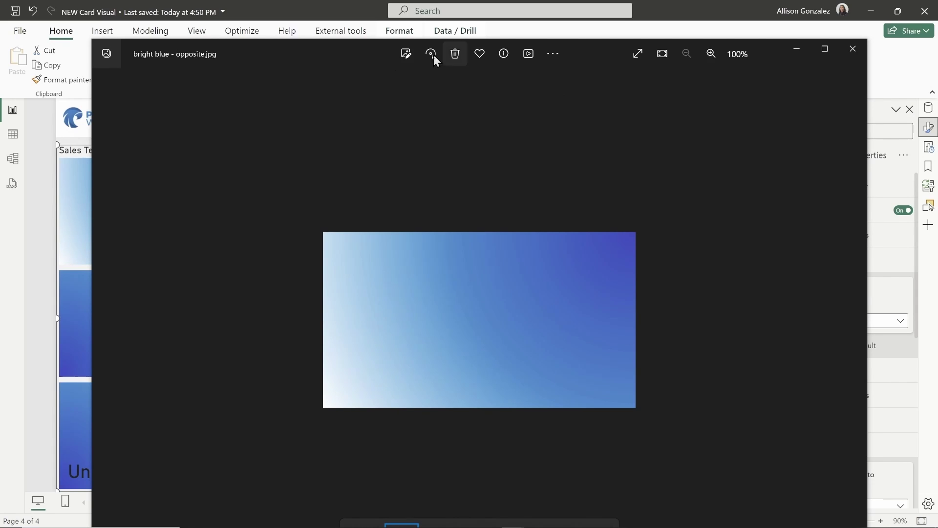
left_click_drag(433, 55, 0, 63)
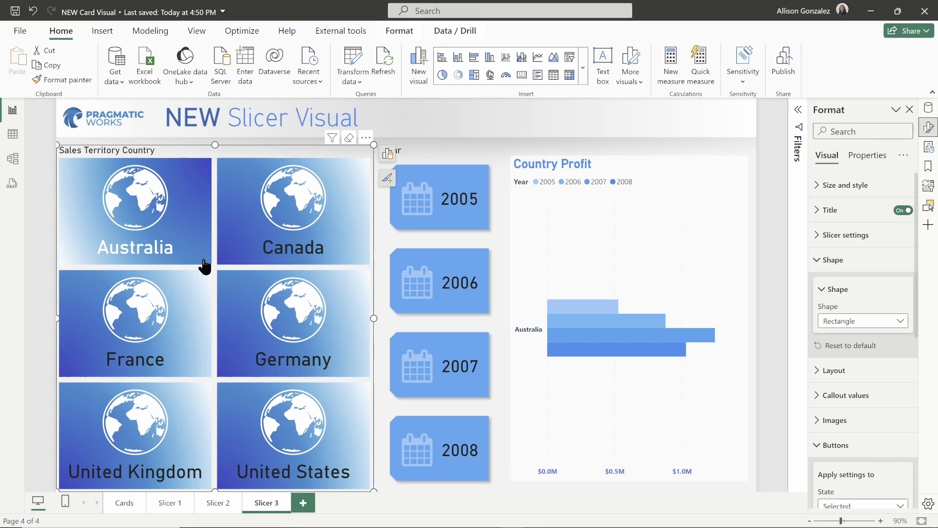
Collapse Shape and Buttons and expand the country slicer's Images settings for the Default state
left_click(815, 262)
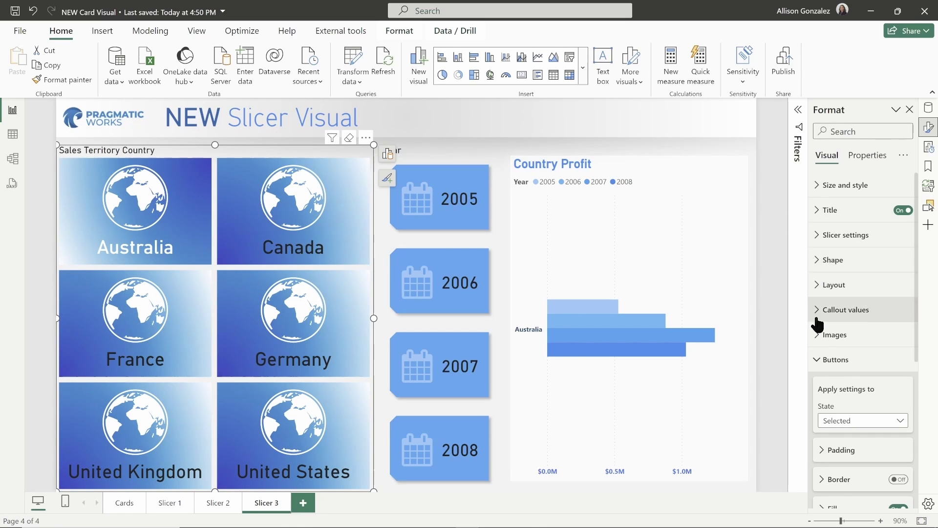
left_click(821, 360)
left_click(820, 337)
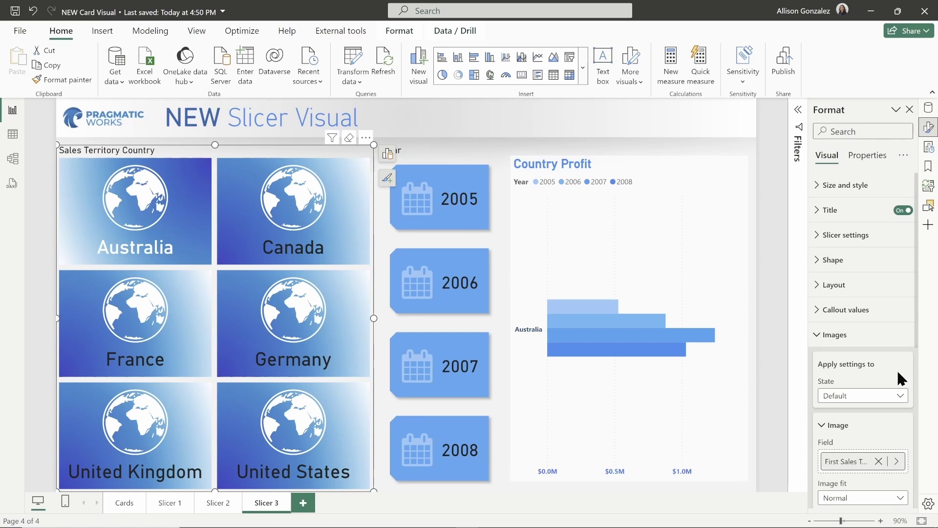
scroll(871, 373, "down", 3)
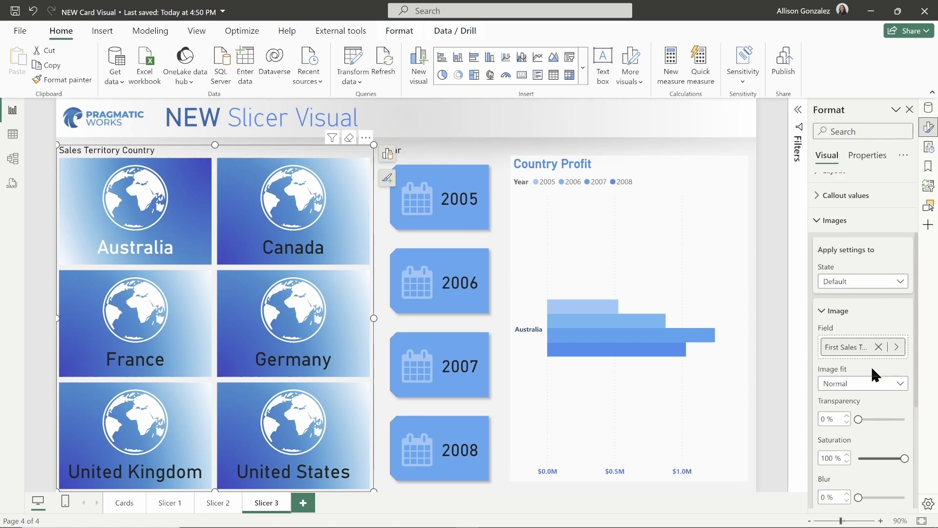
left_click(900, 277)
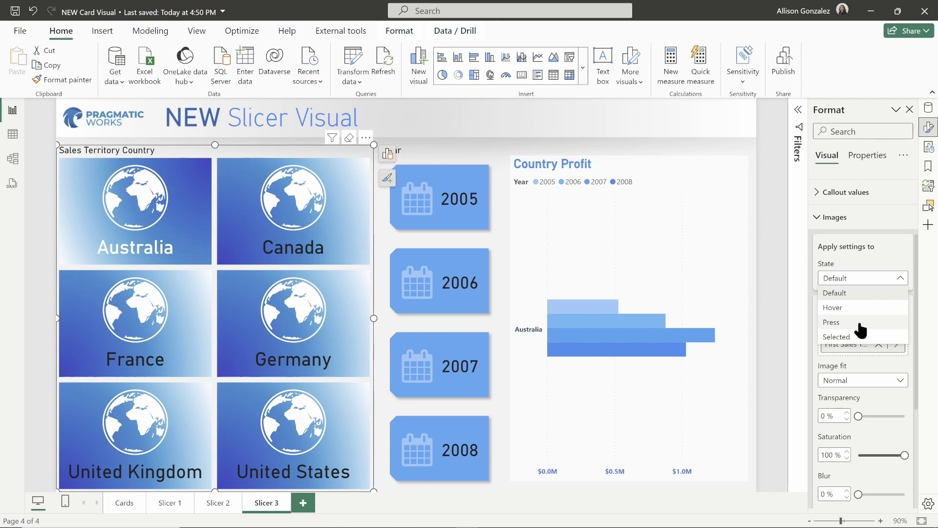
left_click(890, 252)
scroll(898, 257, "down", 3)
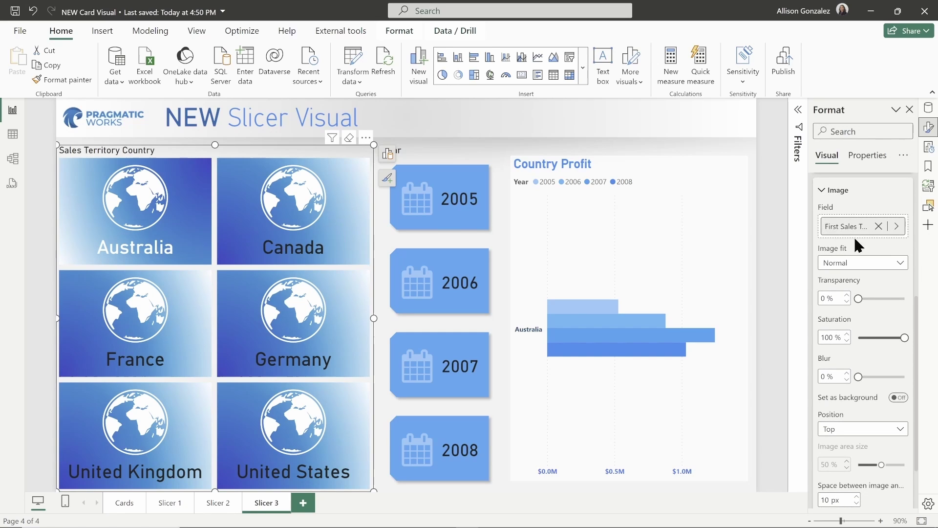
Replace the image field with Sales Territory Image from the Sales Territory table
left_click(880, 226)
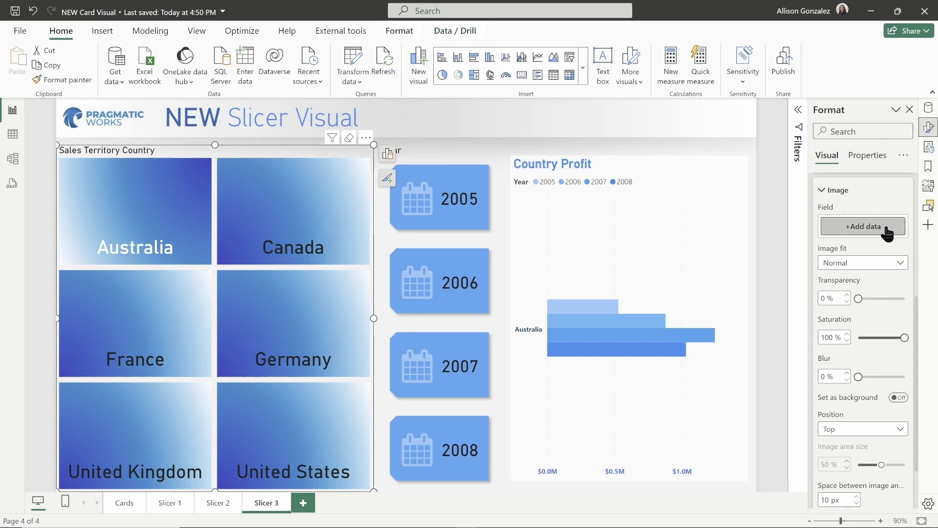
left_click(885, 228)
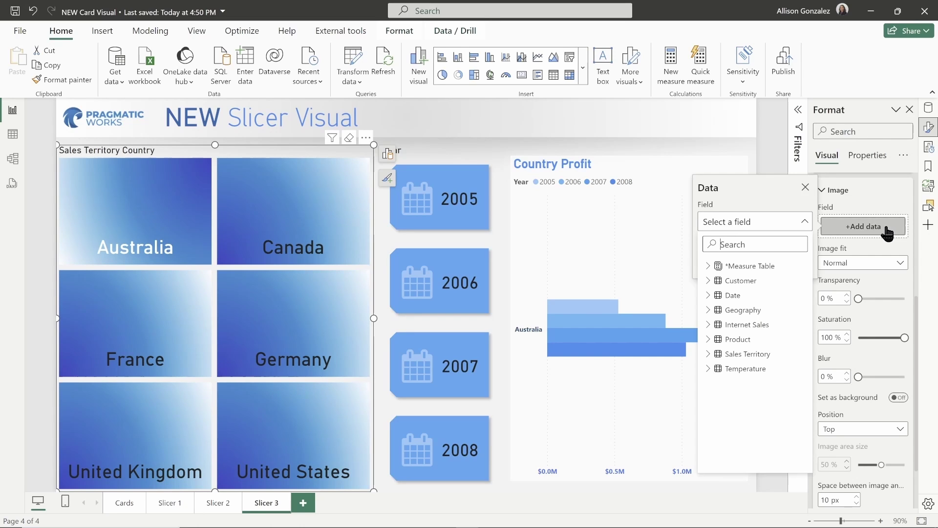
left_click(709, 354)
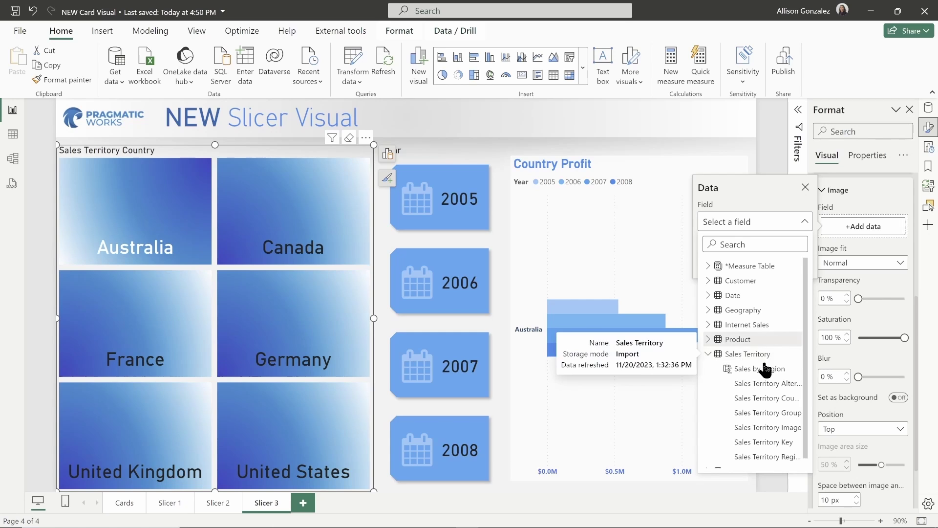
scroll(765, 425, "down", 1)
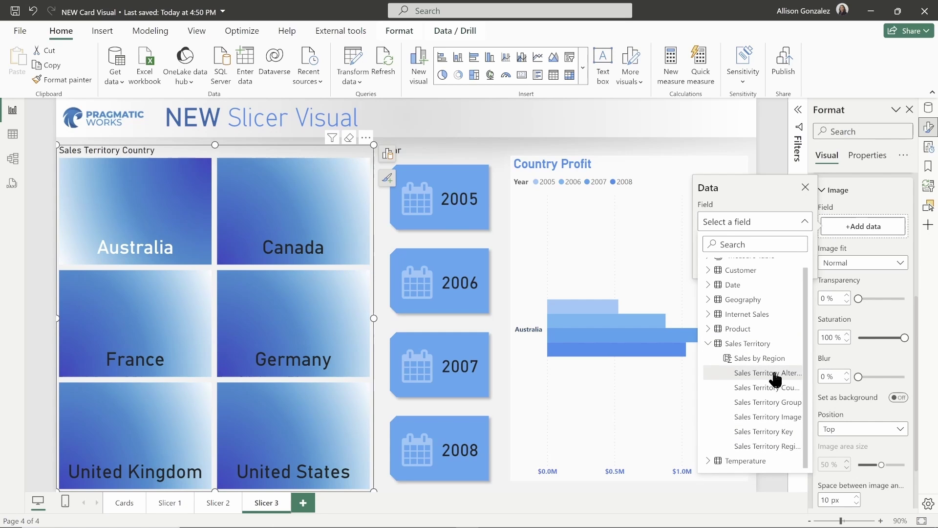
left_click(770, 418)
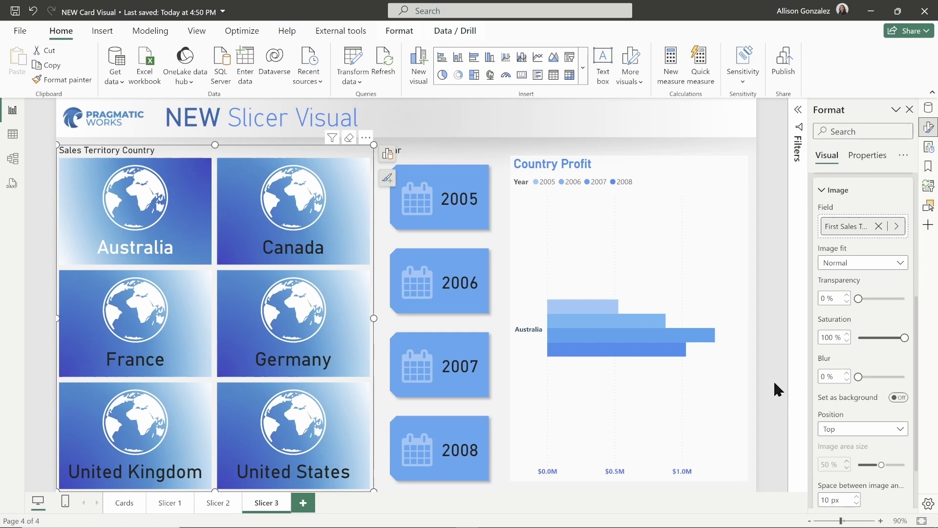
left_click(902, 264)
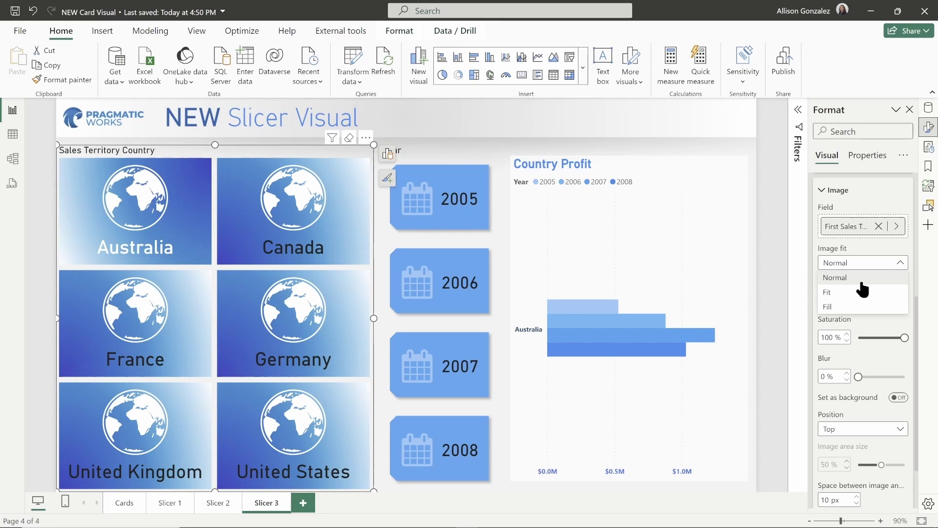
left_click(918, 260)
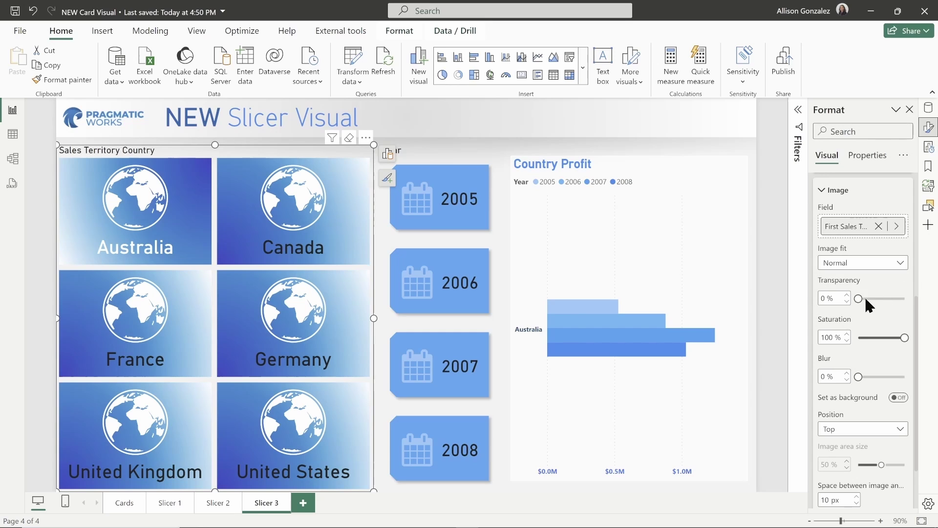
left_click(879, 377)
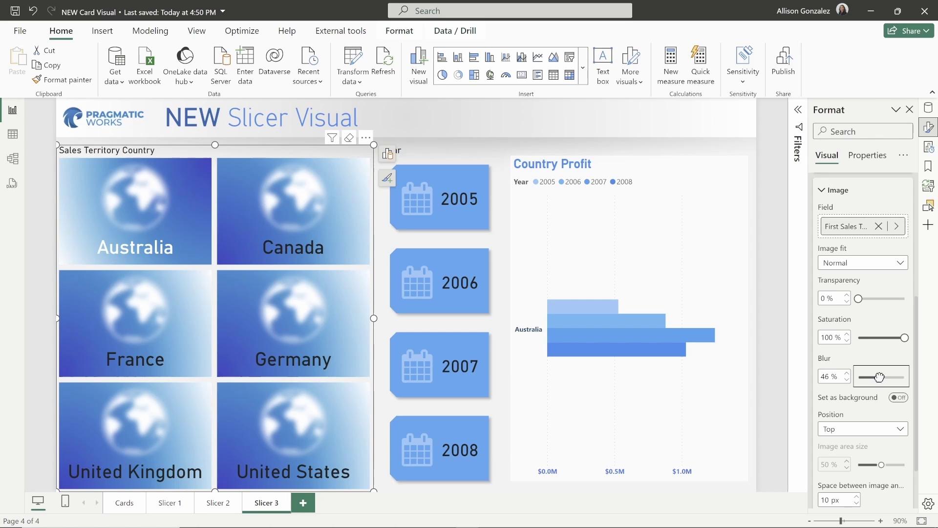
left_click_drag(877, 378, 852, 382)
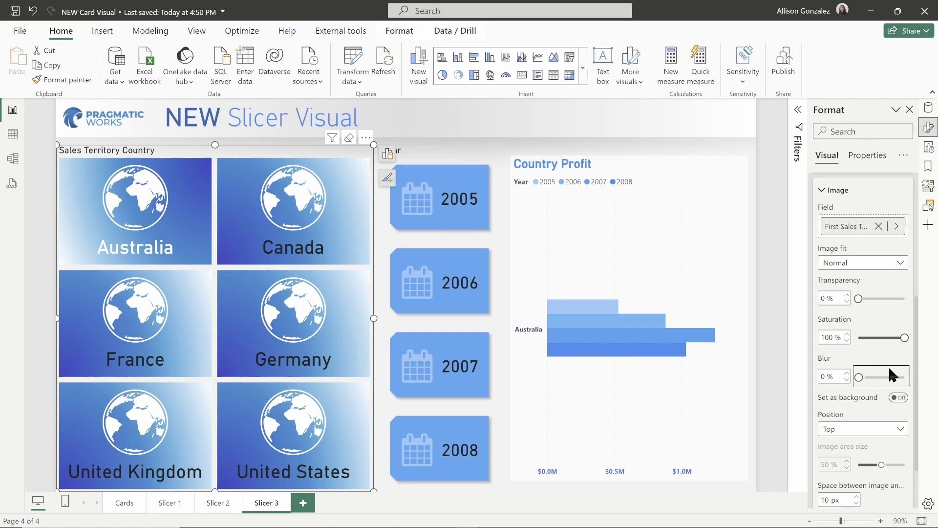
scroll(878, 383, "down", 3)
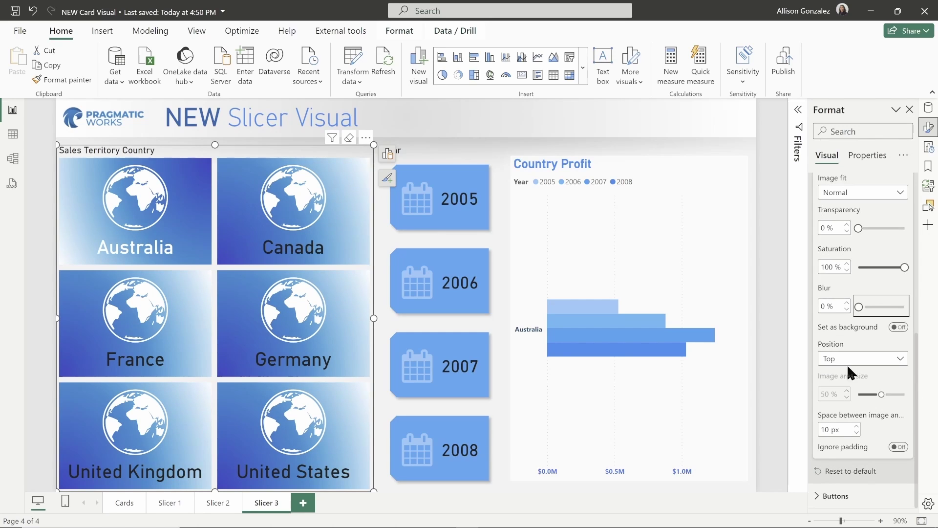
left_click(890, 367)
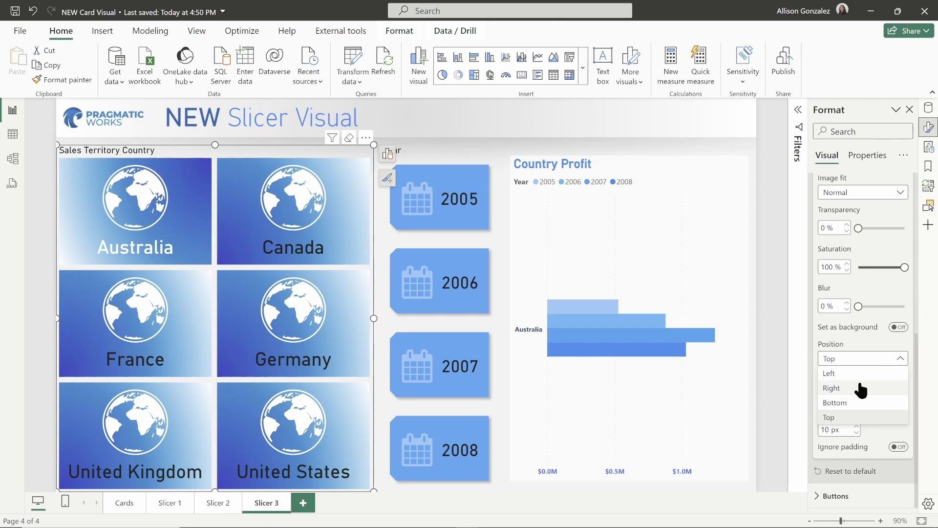
left_click(870, 374)
left_click(889, 366)
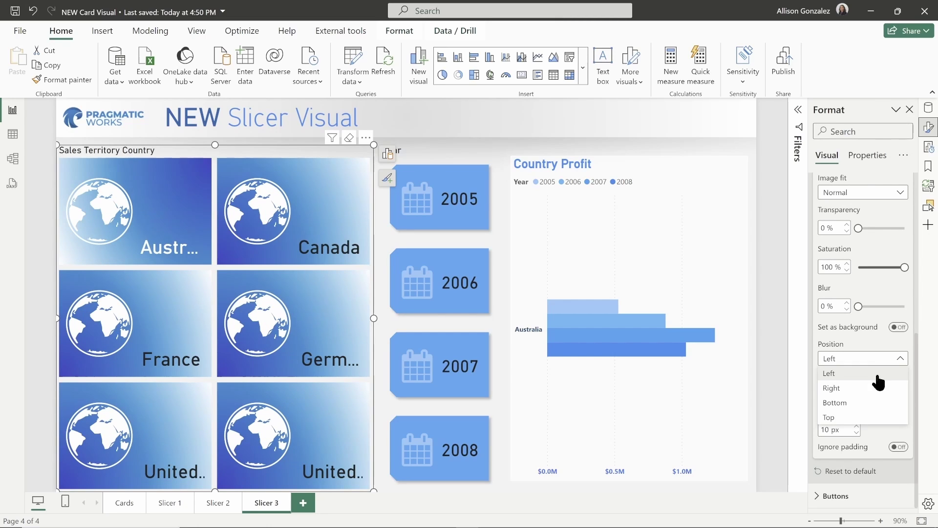
left_click(844, 389)
left_click(879, 360)
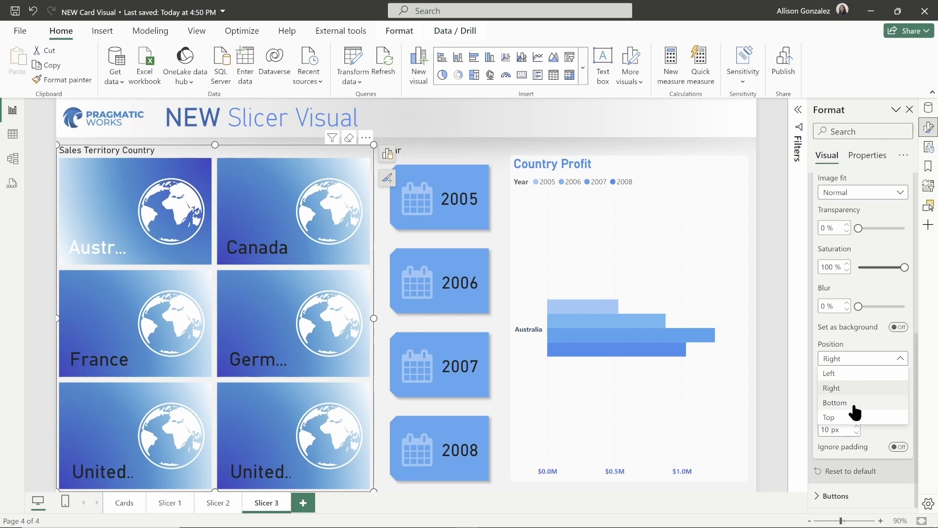
left_click(855, 402)
left_click(880, 362)
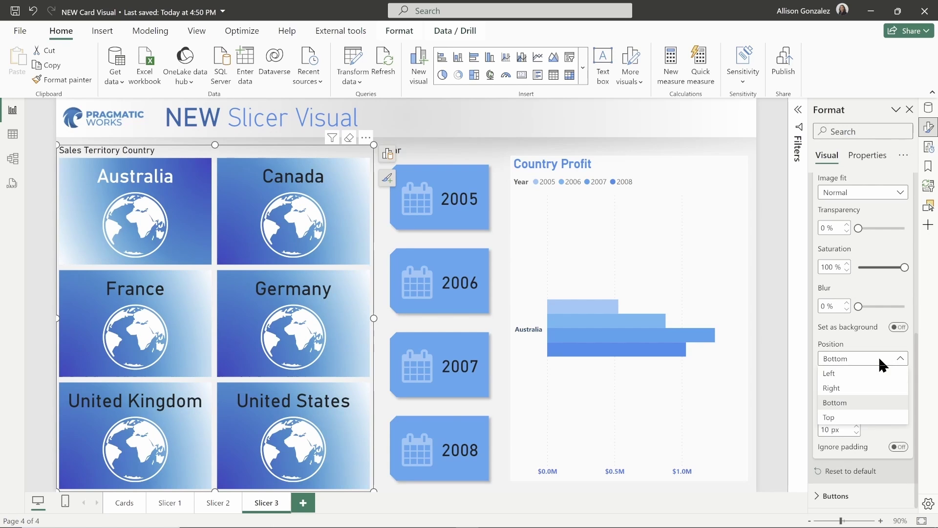
left_click(853, 412)
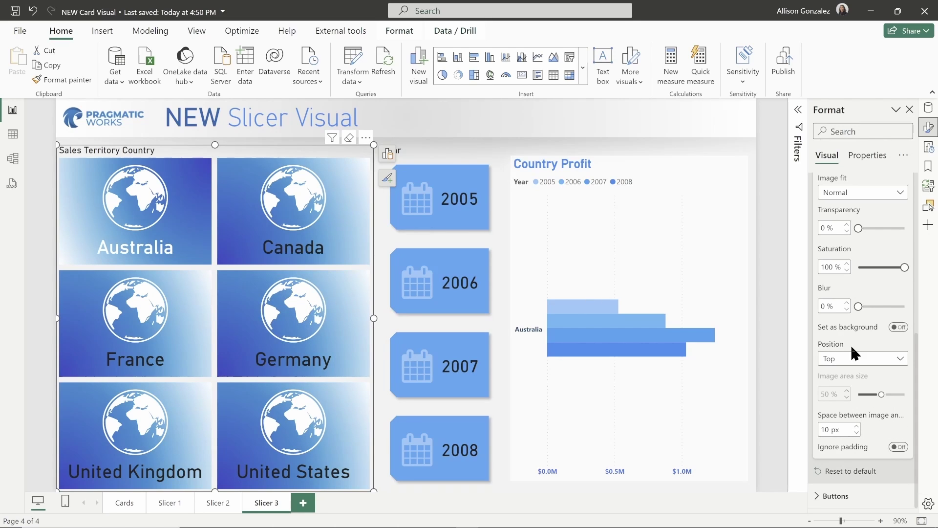
scroll(861, 212, "up", 3)
left_click(439, 149)
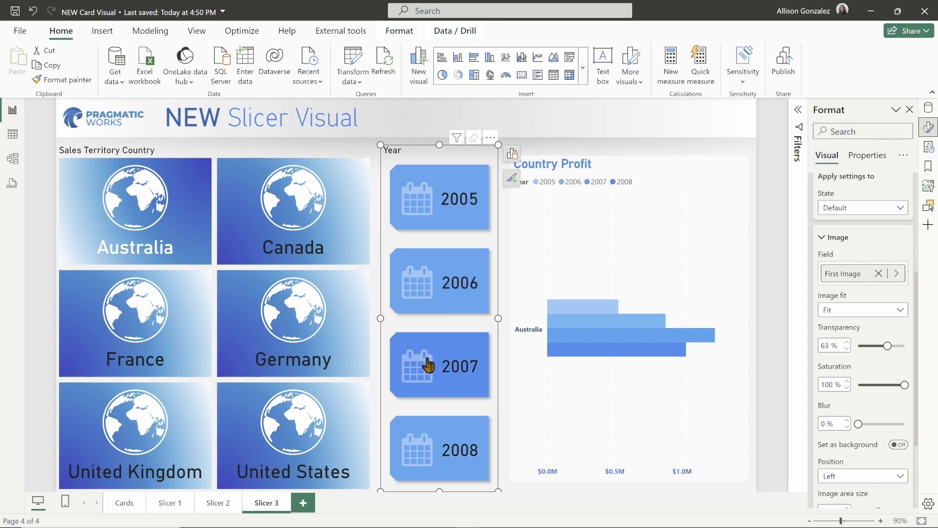
Filter Country Profit to 2006 using the Year slicer
left_click(429, 286)
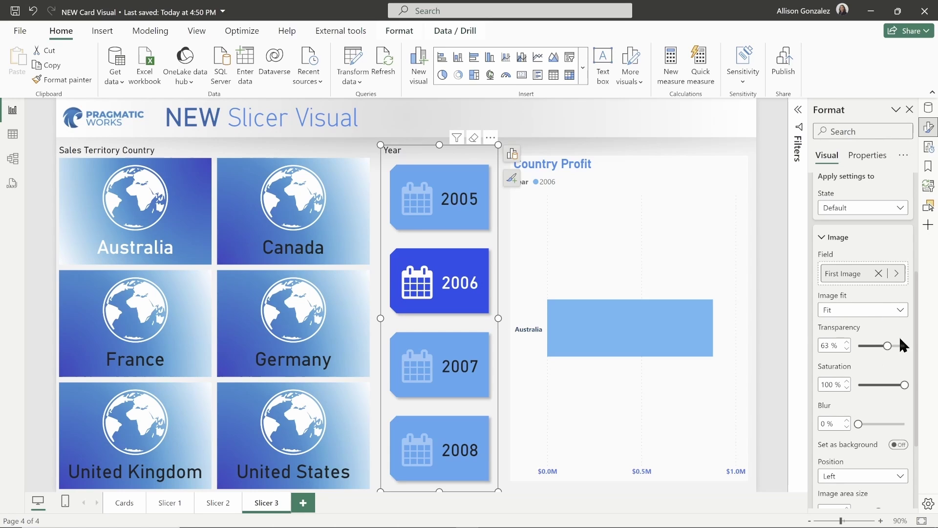
scroll(898, 345, "up", 1)
scroll(898, 345, "up", 2)
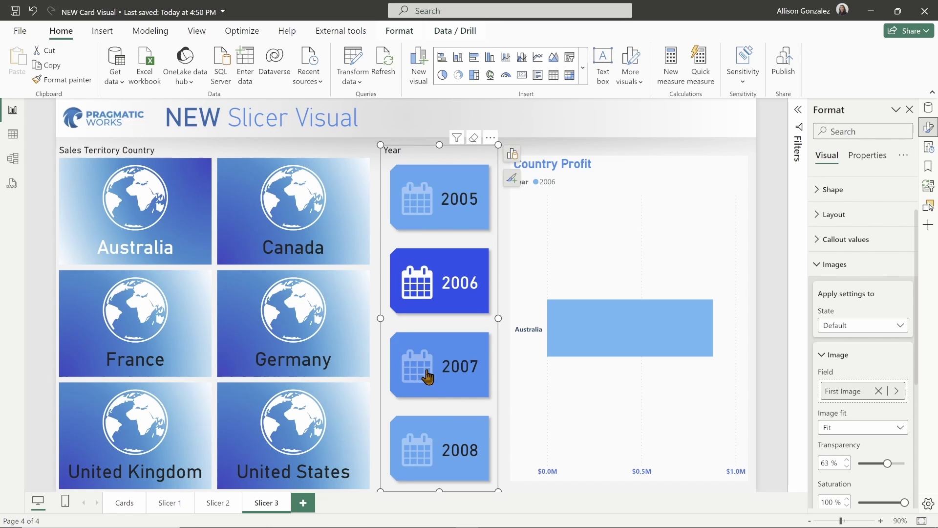
Show the Year slicer's image settings for the Selected state, then filter Country Profit to 2007 and 2005
left_click(892, 326)
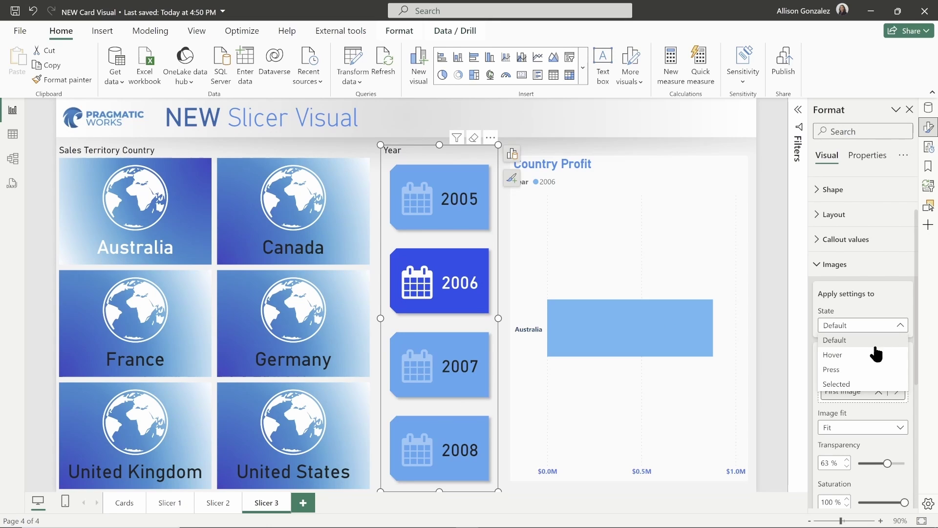
left_click(859, 384)
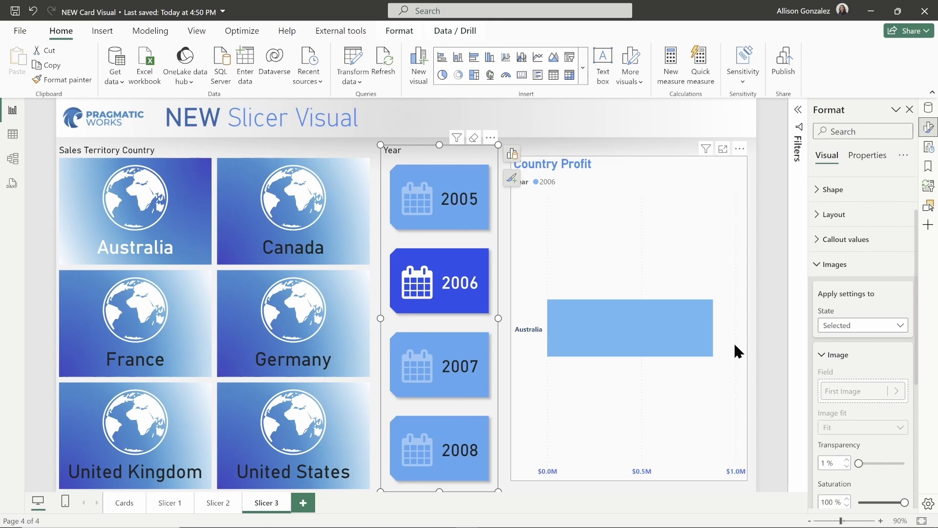
scroll(901, 341, "down", 3)
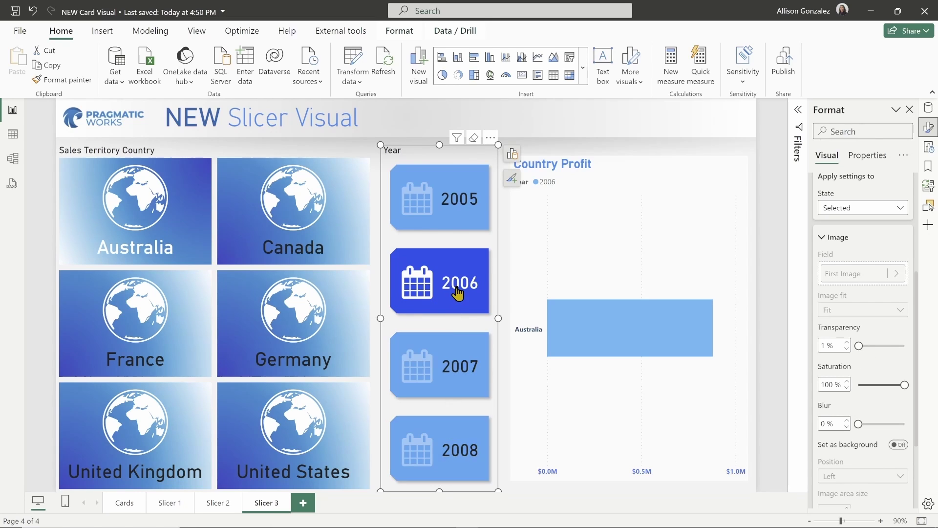
left_click(449, 349)
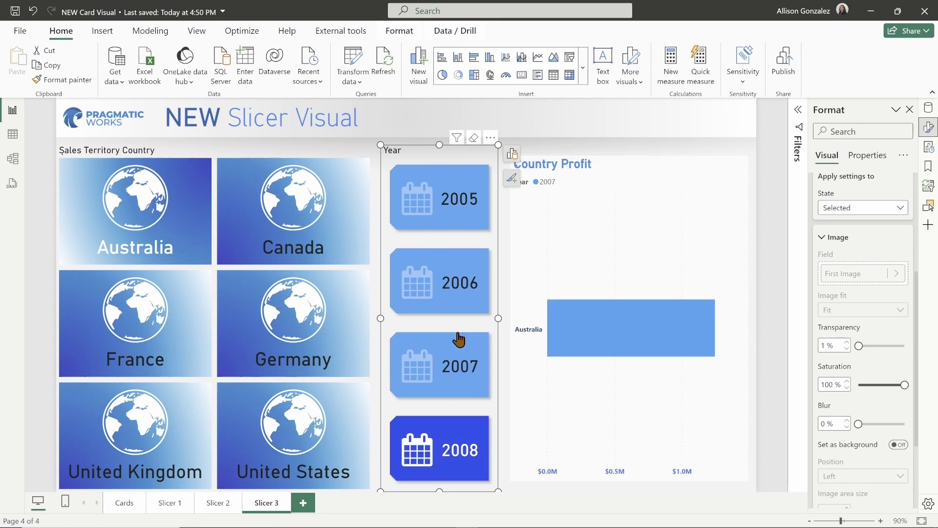
left_click(459, 225)
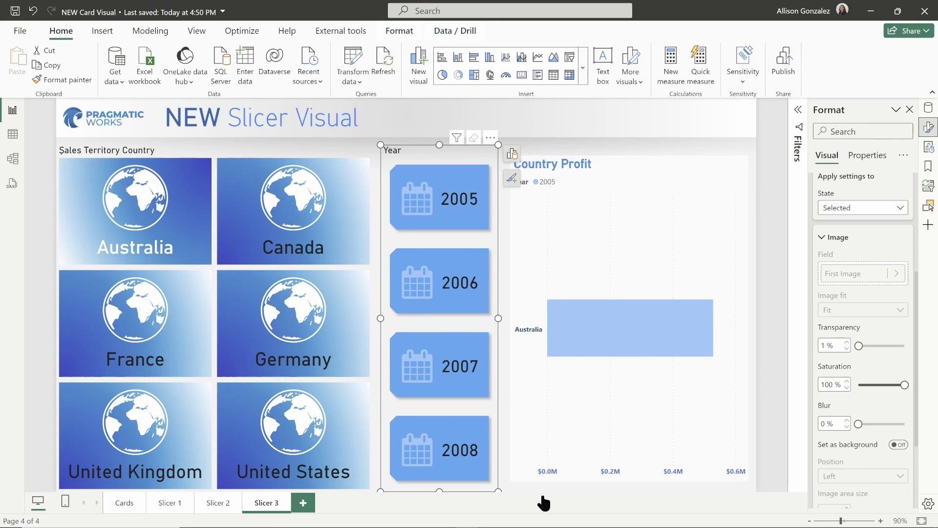